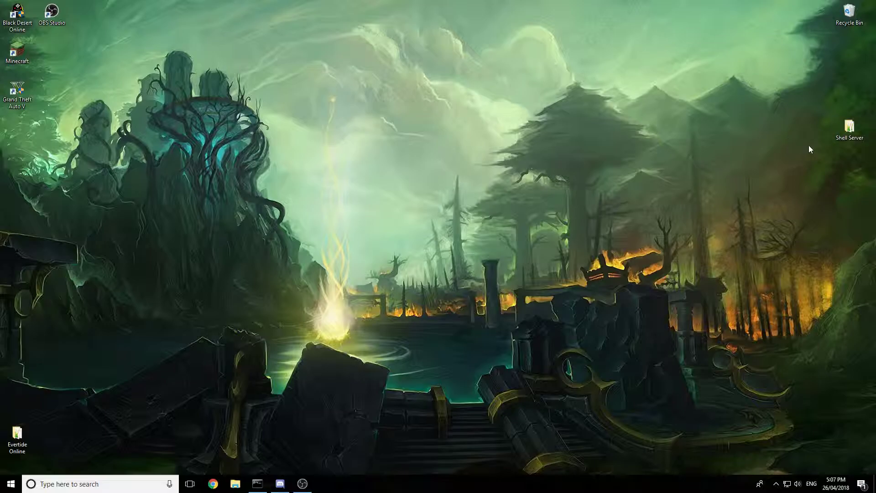
# Step: Open the plugins folder inside the Shell Server folder
pyautogui.doubleClick(838, 131)
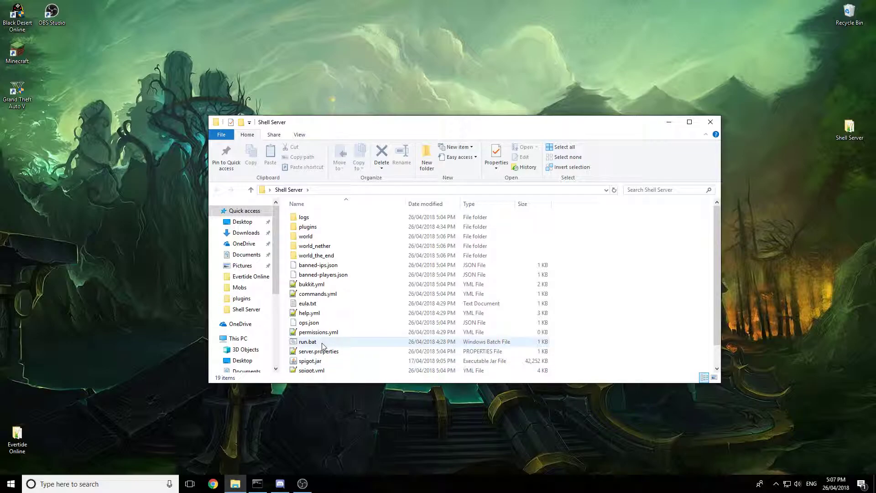
pyautogui.doubleClick(328, 228)
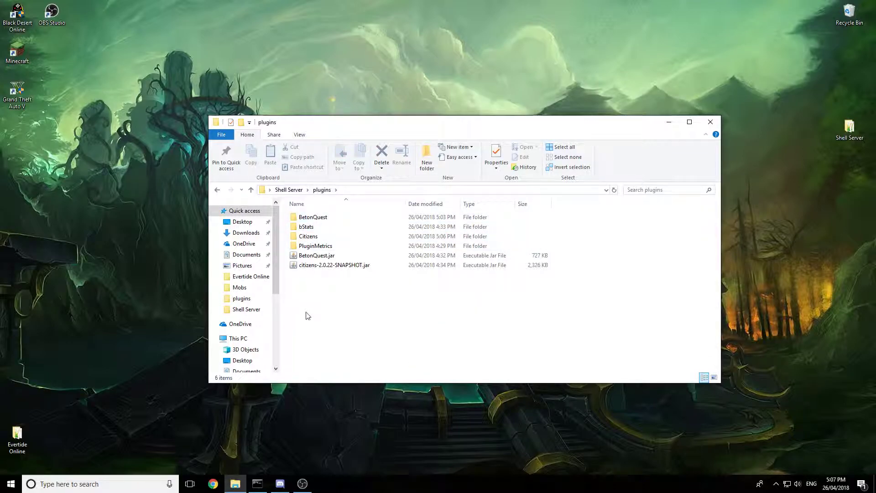
pyautogui.moveTo(307, 317); pyautogui.dragTo(313, 247)
pyautogui.click(313, 246)
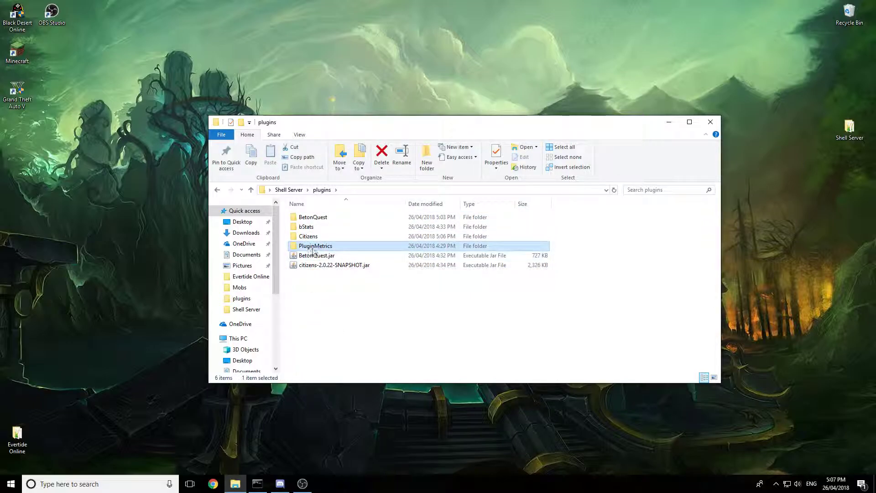
pyautogui.click(293, 220)
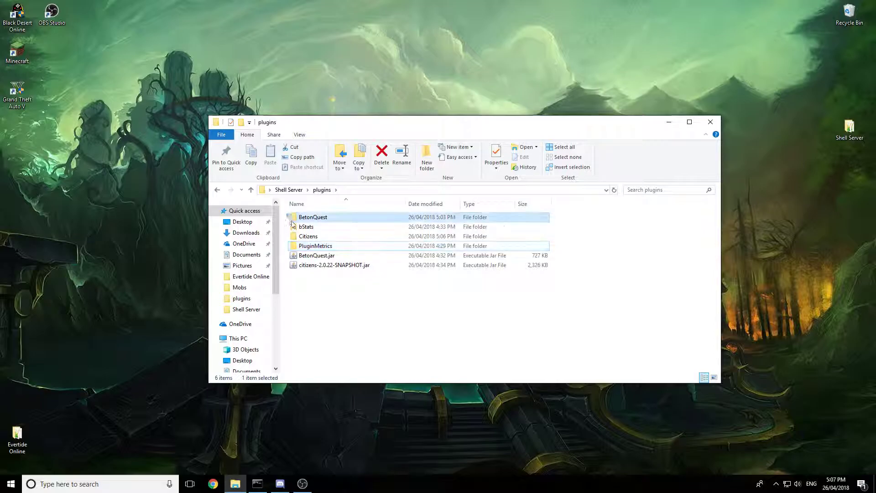
pyautogui.keyDown('shift'); pyautogui.click(315, 246); pyautogui.keyUp('shift')
pyautogui.click(570, 239)
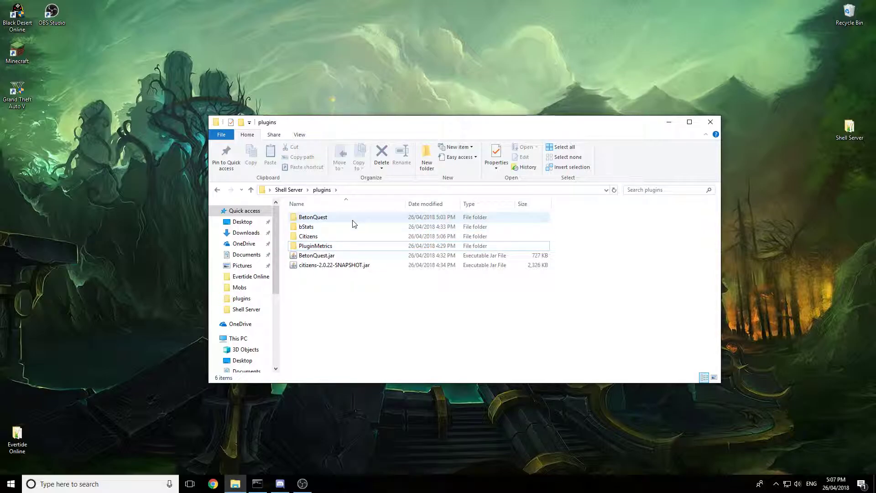
# Step: Open config.yml from the BetonQuest plugin folder in Notepad++ and maximize the editor window
pyautogui.doubleClick(317, 221)
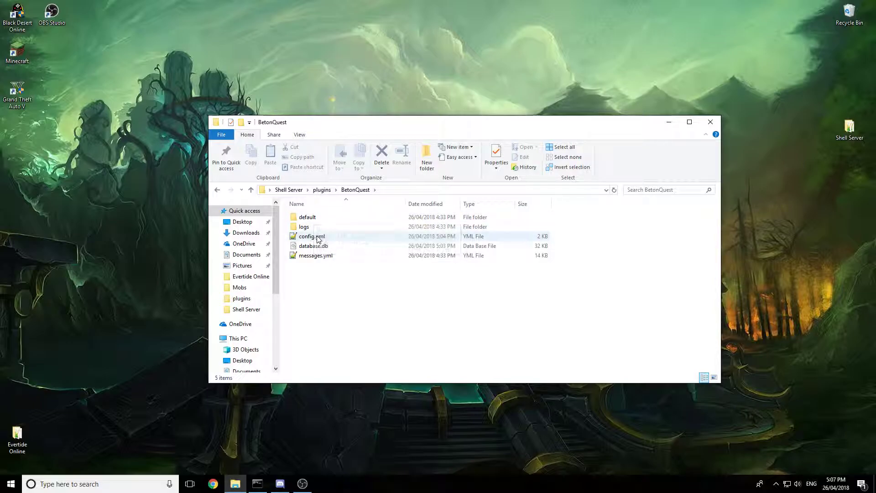
pyautogui.doubleClick(315, 237)
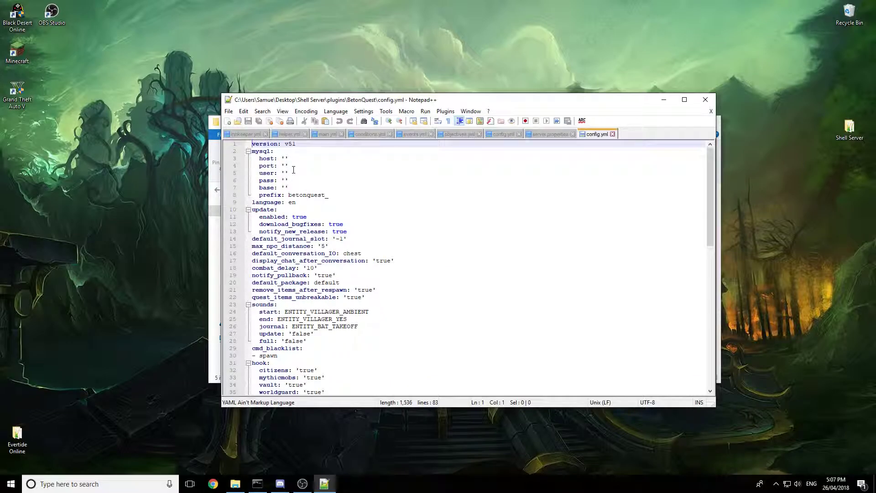
pyautogui.scroll(-1, 295, 214)
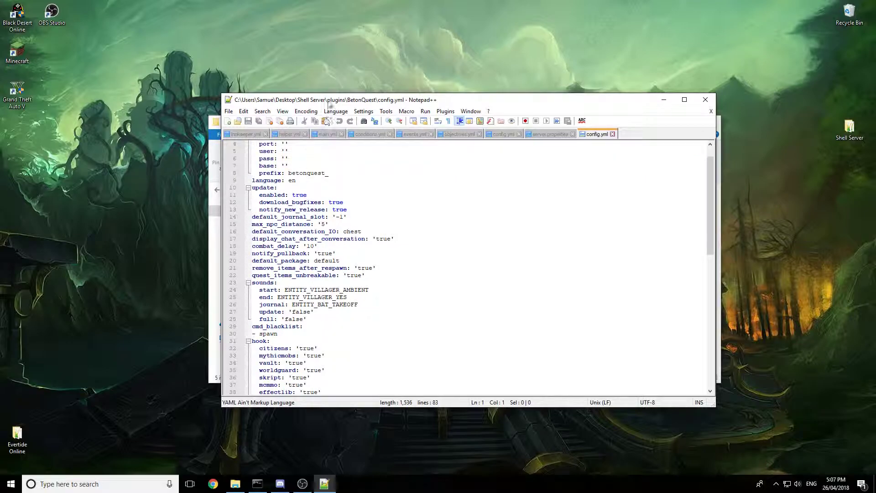
pyautogui.press('super+Up')
pyautogui.scroll(1, 134, 378)
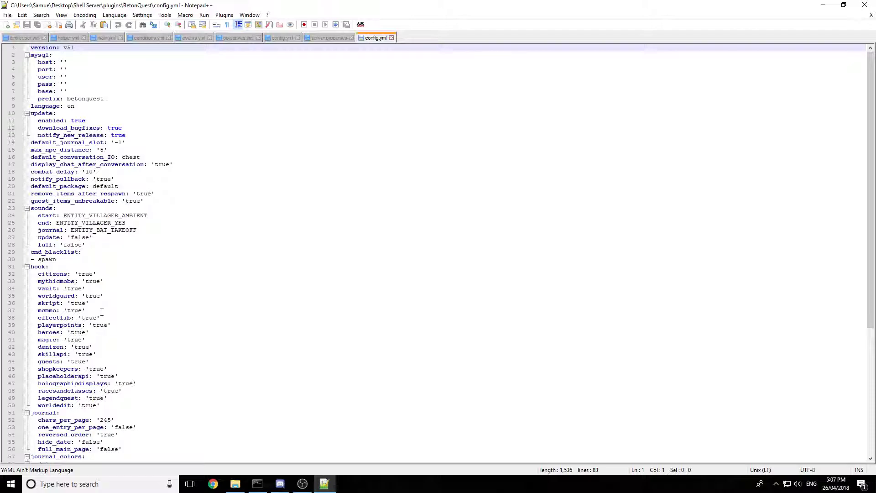
# Step: Set the worldedit and legendquest entries at the end of the hook section to 'false'
pyautogui.scroll(-2, 99, 172)
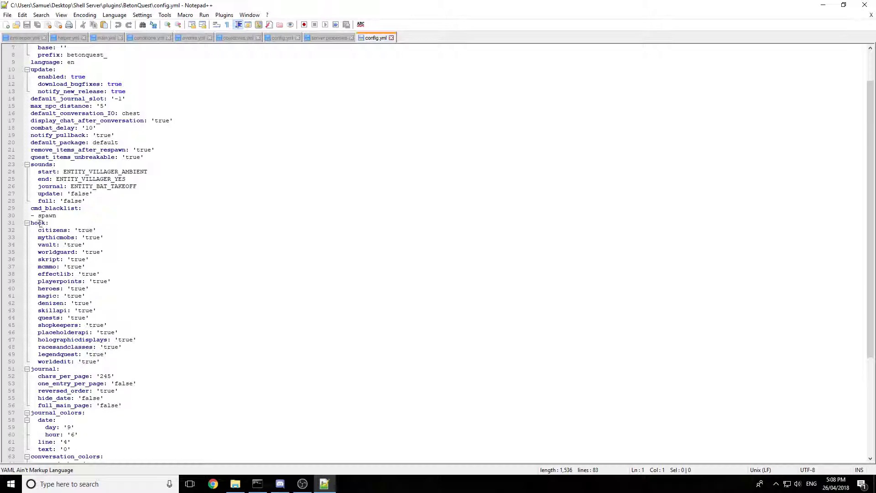
pyautogui.moveTo(31, 223); pyautogui.dragTo(131, 362)
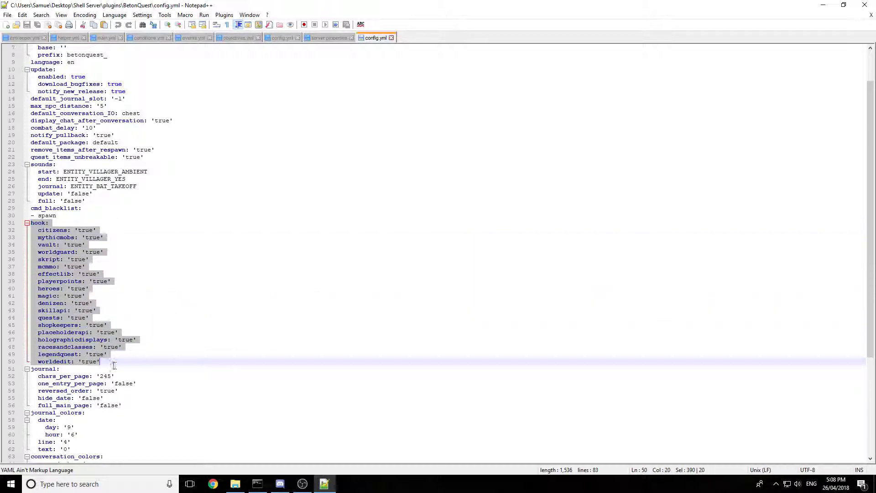
pyautogui.click(101, 361)
pyautogui.scroll(-2, 94, 338)
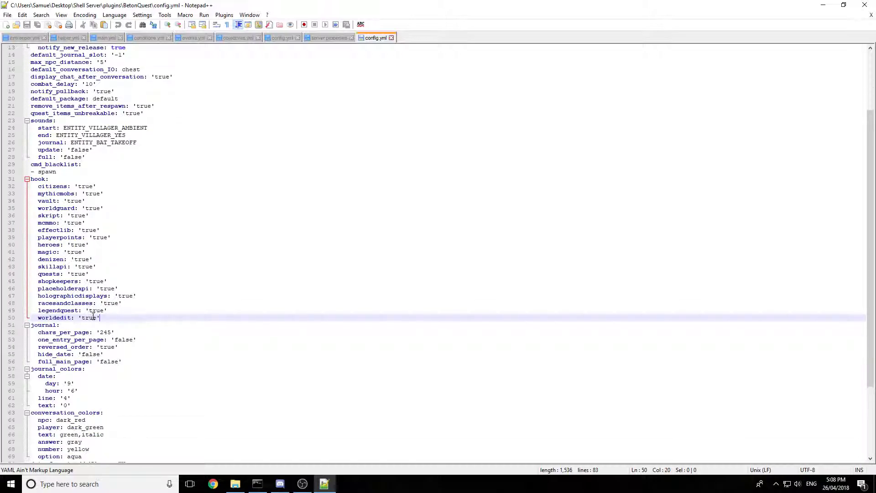
pyautogui.click(98, 317)
pyautogui.press('BackSpace')
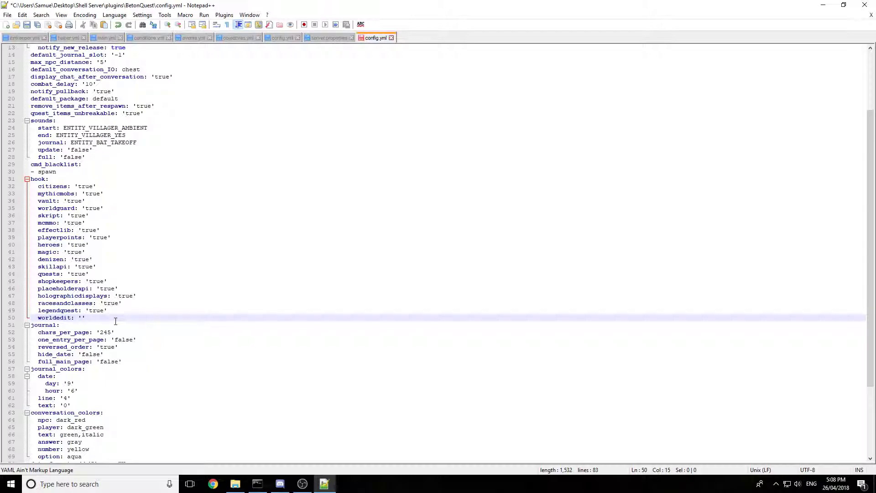
pyautogui.write('false')
pyautogui.press('Escape')
pyautogui.press('Up')
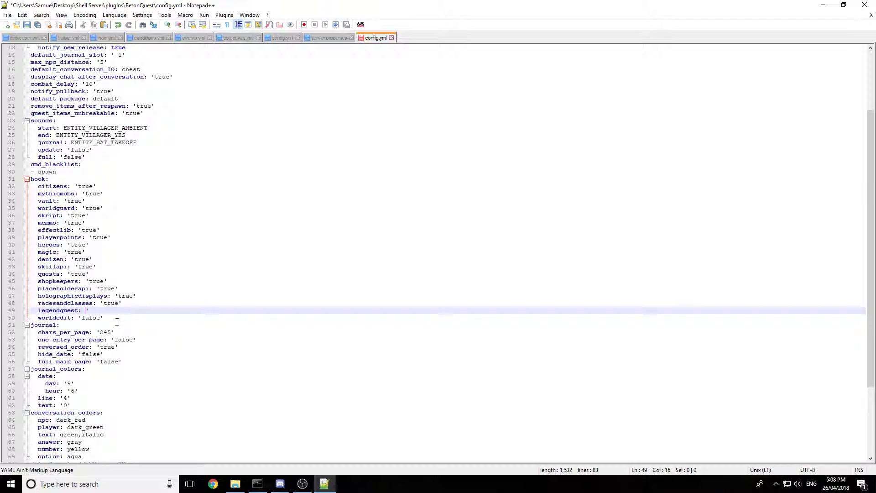
pyautogui.write('false')
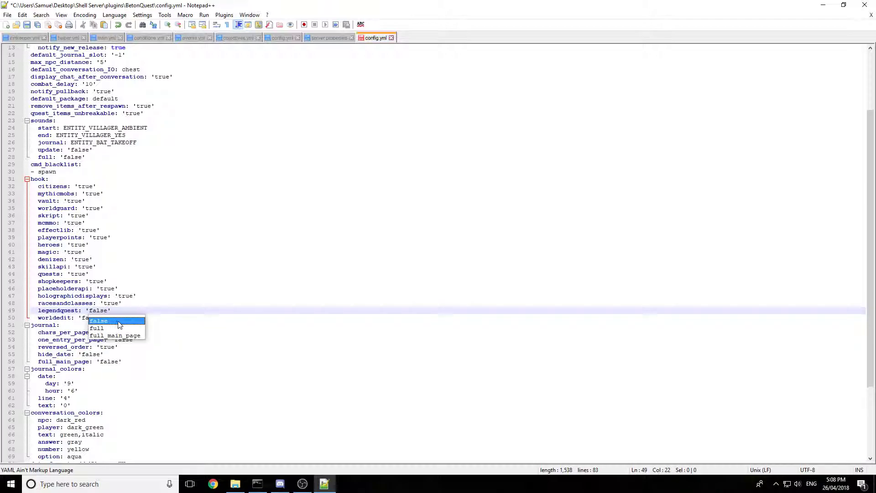
pyautogui.write('\\')
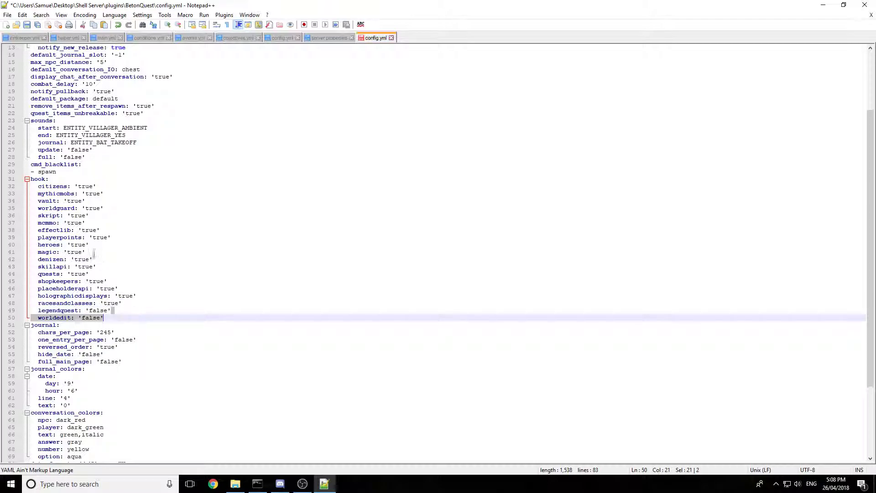
pyautogui.click(61, 224)
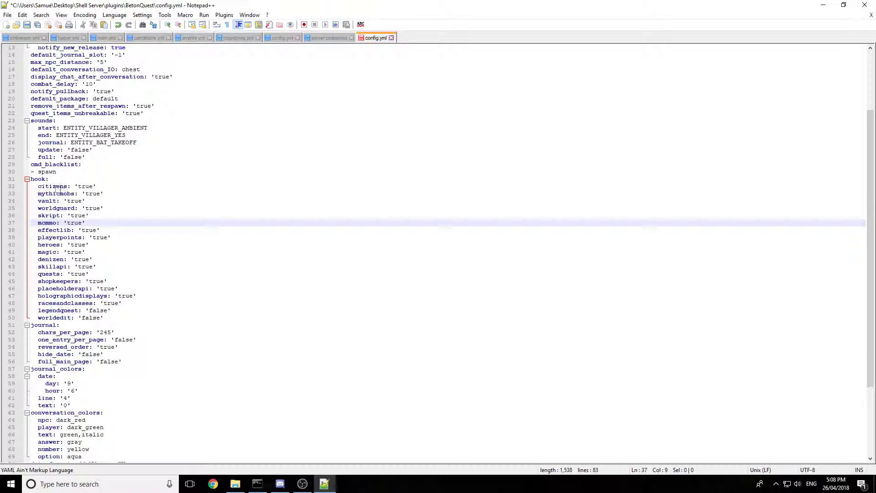
# Step: Set the racesandclasses, holographicdisplays and placeholderapi hooks to 'false'
pyautogui.click(119, 304)
pyautogui.write('false')
pyautogui.press('Up')
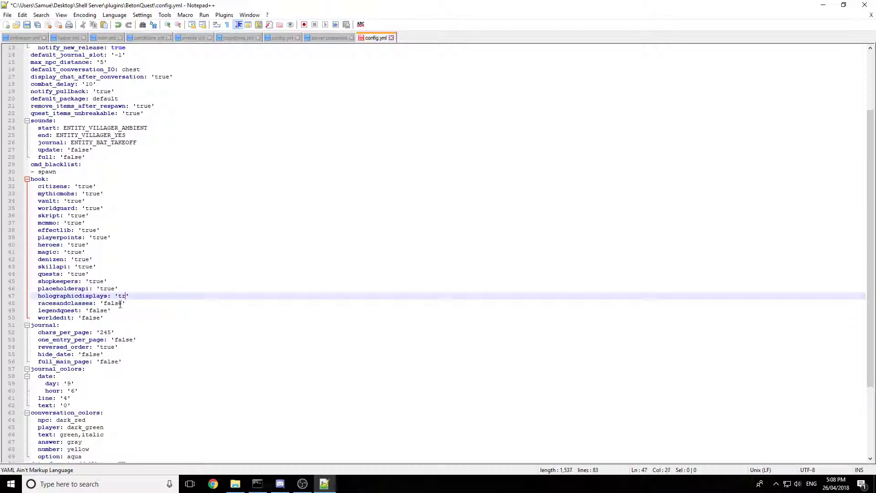
pyautogui.press('BackSpace')
pyautogui.press('BackSpace')
pyautogui.write('false')
pyautogui.press('Up')
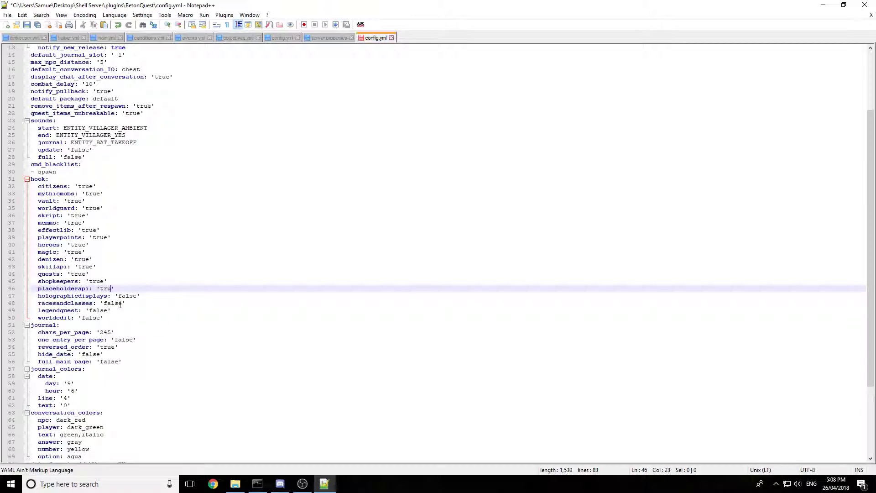
pyautogui.write('false')
# Step: Set the shopkeepers and quests hooks to 'false'
pyautogui.press('Up')
pyautogui.press('Left')
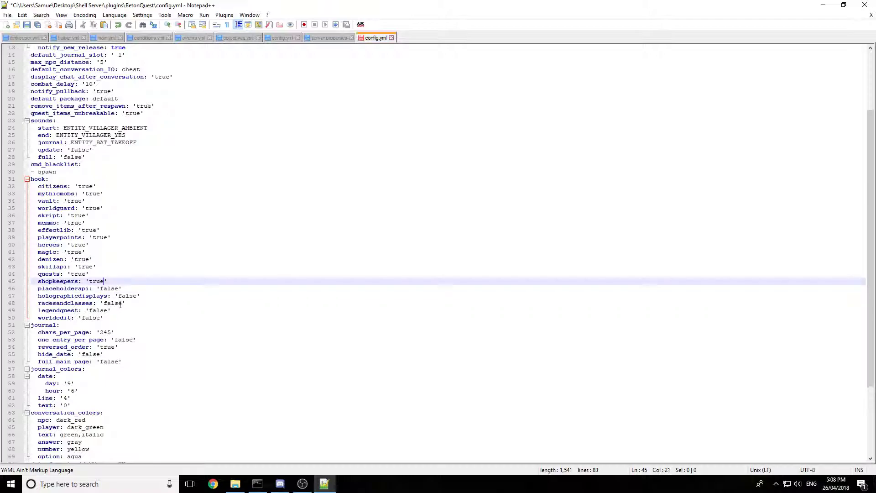
pyautogui.press('BackSpace')
pyautogui.press('BackSpace')
pyautogui.write('false')
pyautogui.press('Up')
pyautogui.write('false')
pyautogui.moveTo(59, 274); pyautogui.dragTo(37, 274)
pyautogui.click(71, 274)
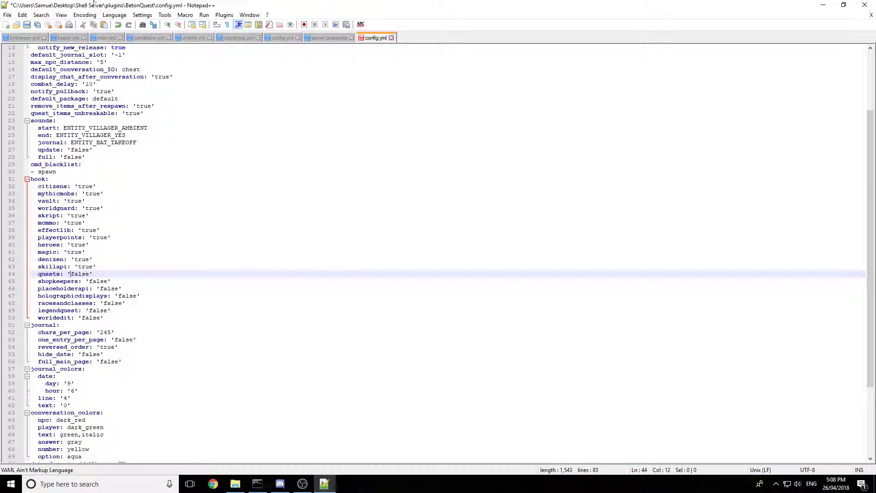
# Step: Set the skillapi and denizen hooks to 'false'
pyautogui.click(93, 267)
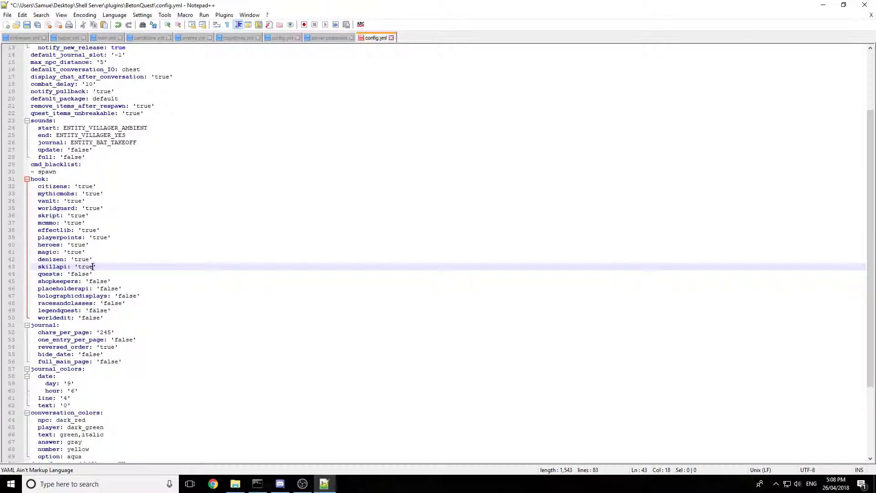
pyautogui.press('BackSpace')
pyautogui.press('BackSpace')
pyautogui.write('false')
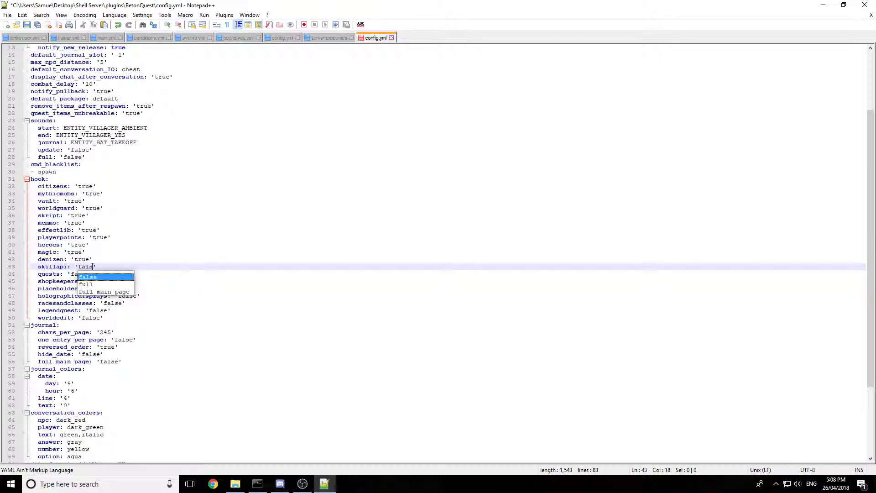
pyautogui.press('Up')
pyautogui.press('BackSpace')
pyautogui.write('false')
# Step: Set the magic and heroes hooks to 'false'
pyautogui.press('Up')
pyautogui.press('BackSpace')
pyautogui.press('BackSpace')
pyautogui.press('BackSpace')
pyautogui.write('false')
pyautogui.press('Up')
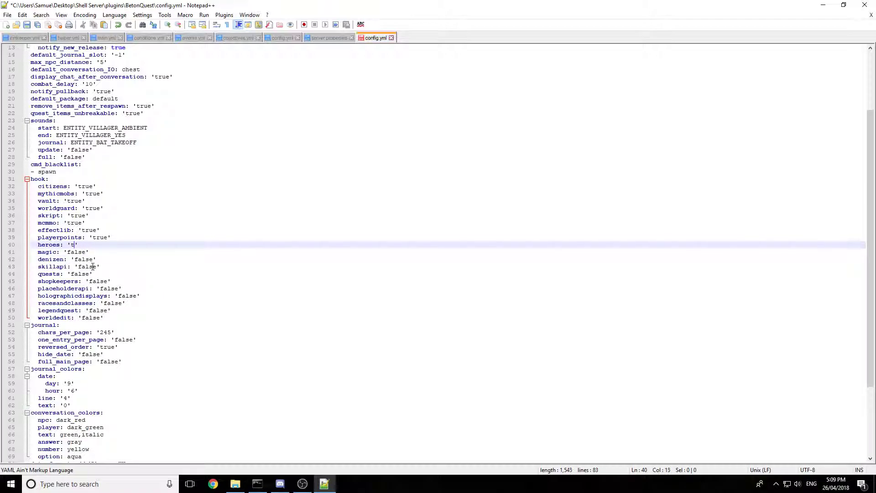
pyautogui.press('BackSpace')
pyautogui.write('false')
# Step: Set the playerpoints, effectlib and mcmmo hooks to 'false'
pyautogui.press('Up')
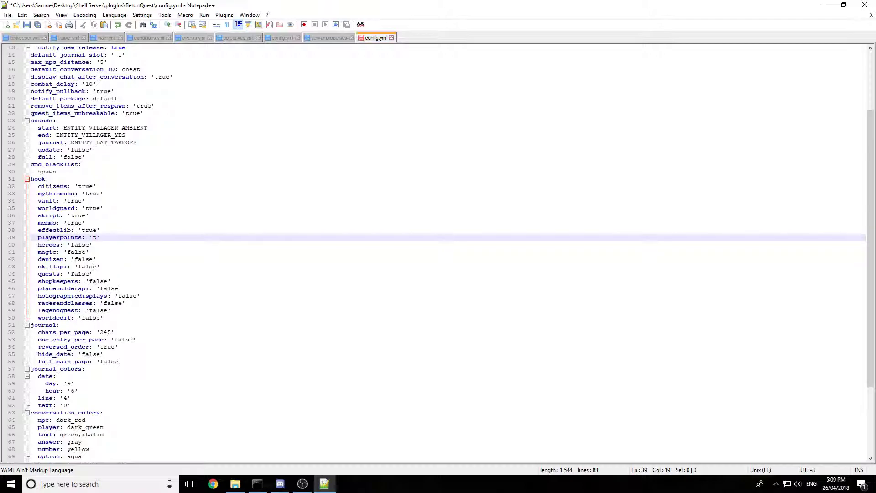
pyautogui.write('false')
pyautogui.press('Up')
pyautogui.write('false')
pyautogui.press('Up')
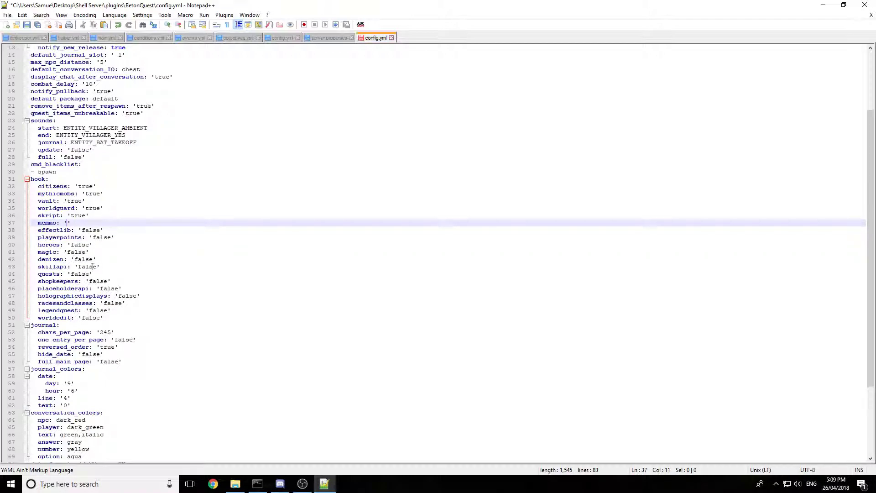
pyautogui.write('false')
pyautogui.click(73, 318)
# Step: Set the skript, worldguard and vault hooks to 'false'
pyautogui.click(87, 215)
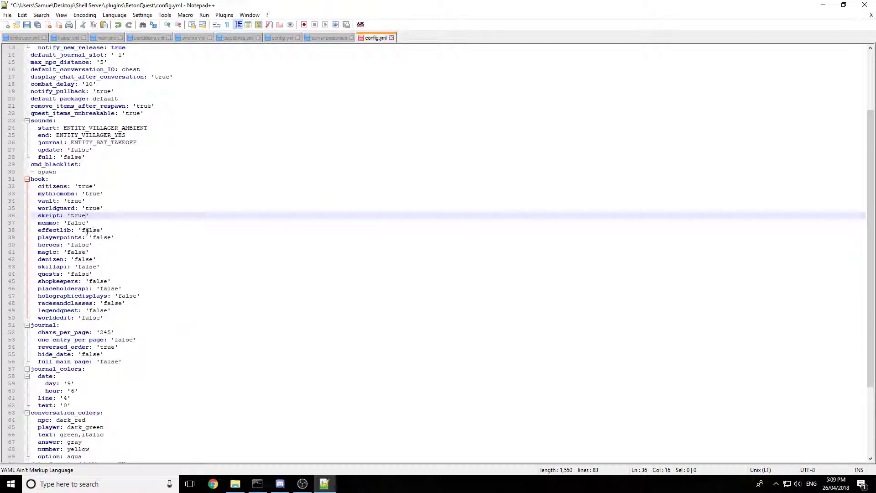
pyautogui.write('false')
pyautogui.press('Up')
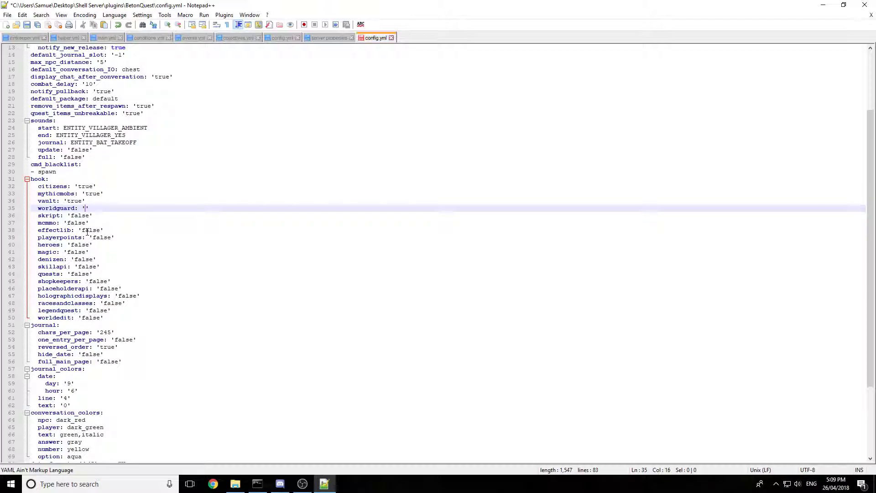
pyautogui.write('false')
pyautogui.press('Up')
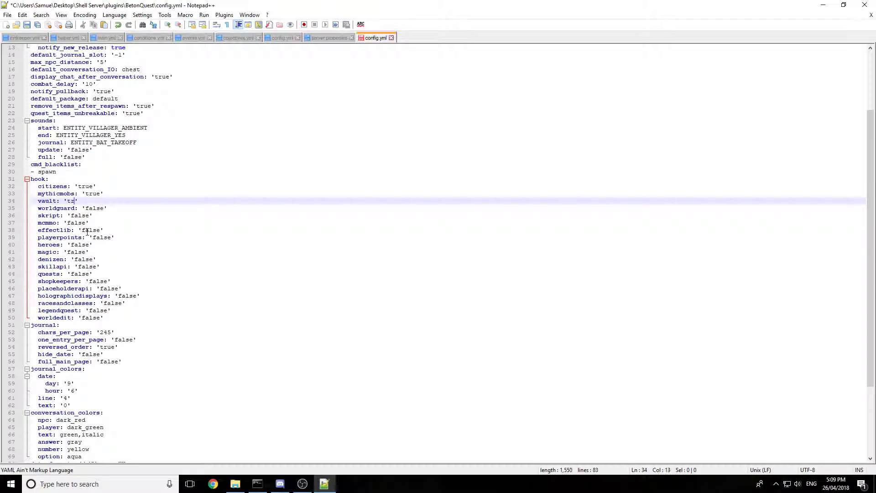
pyautogui.press('BackSpace')
pyautogui.press('BackSpace')
pyautogui.write('false')
# Step: Set the mythicmobs hook to 'false', then save config.yml and close the editor
pyautogui.press('Up')
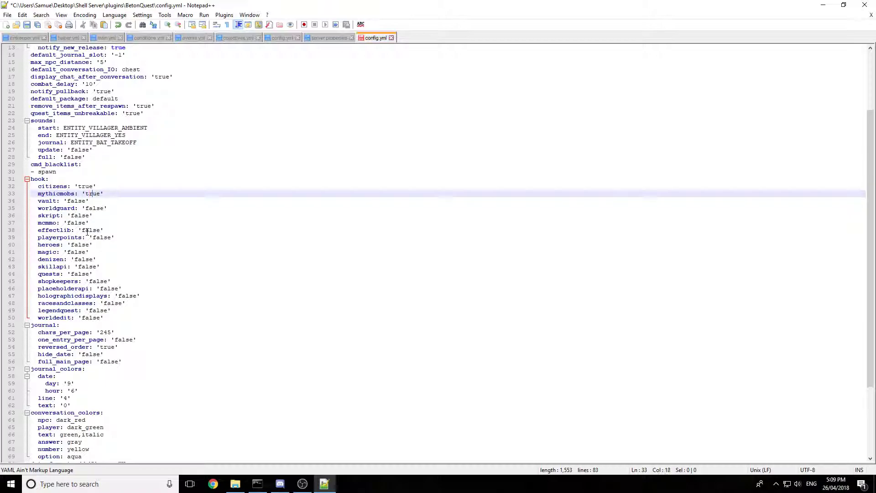
pyautogui.press('BackSpace')
pyautogui.write('false')
pyautogui.click(26, 24)
pyautogui.scroll(-2, 73, 335)
pyautogui.scroll(-3, 83, 308)
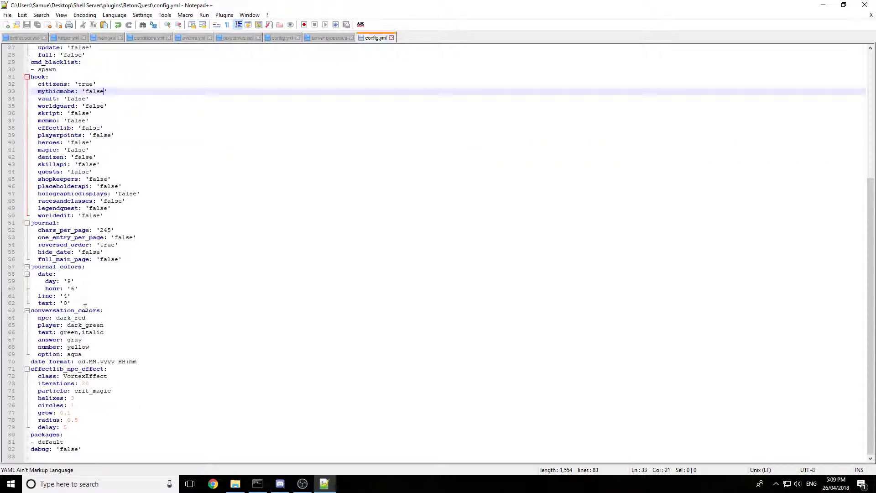
pyautogui.click(858, 9)
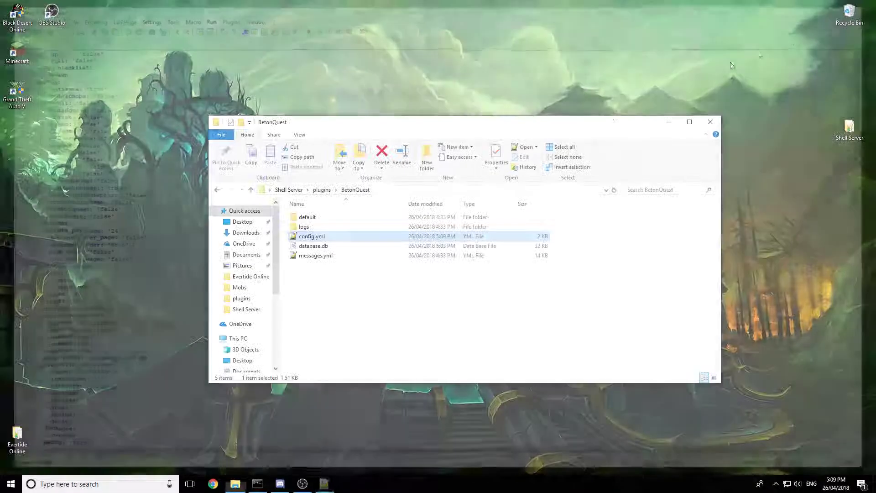
# Step: Start the server with run.bat in the Shell Server folder and launch Minecraft from the desktop
pyautogui.click(322, 190)
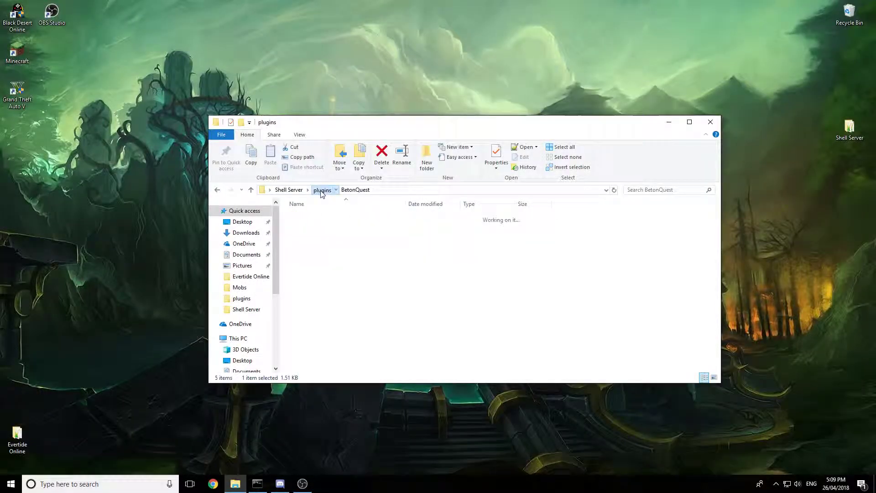
pyautogui.click(289, 189)
pyautogui.click(311, 342)
pyautogui.doubleClick(312, 342)
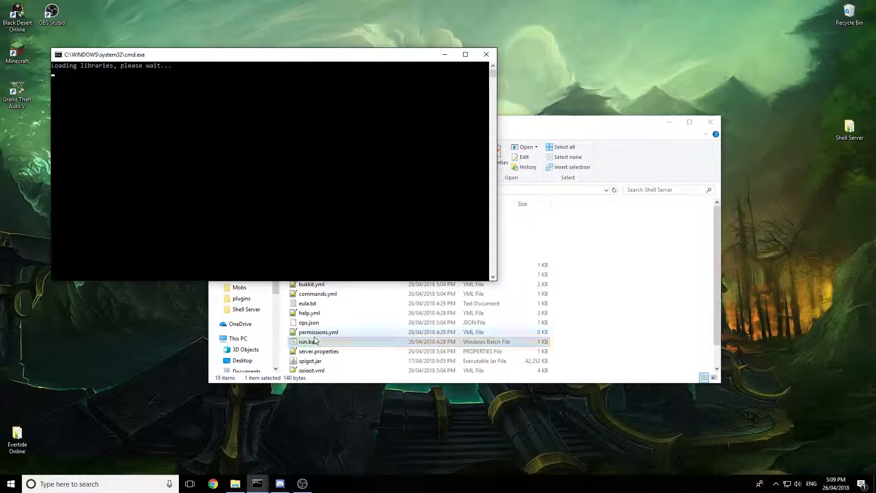
pyautogui.doubleClick(17, 52)
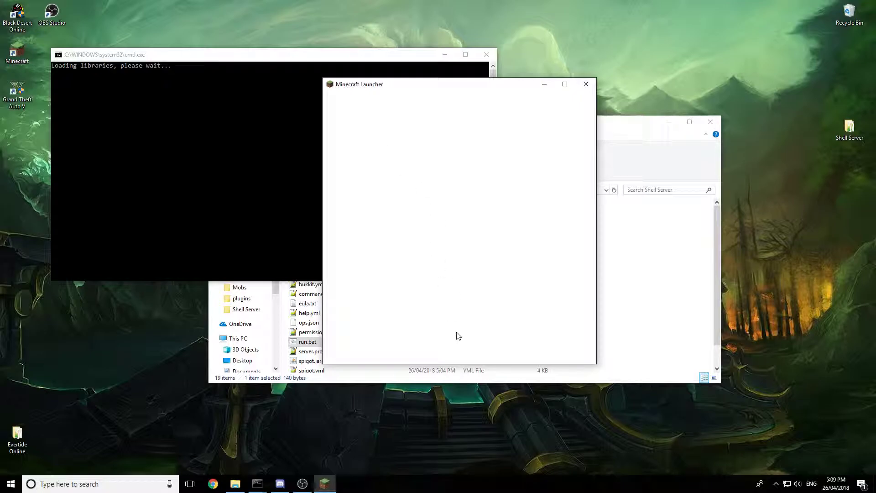
# Step: Launch the game from the launcher and join the online 'My Server' entry described as 'A Minecraft Server'
pyautogui.click(458, 337)
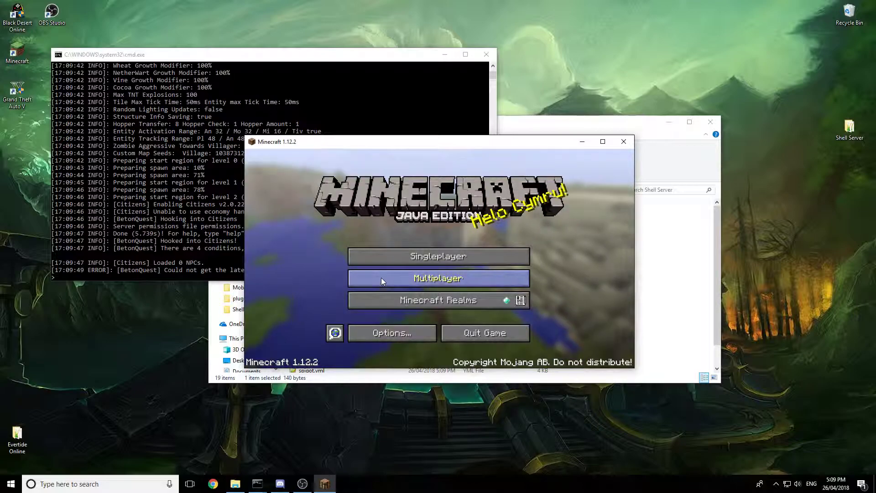
pyautogui.click(381, 279)
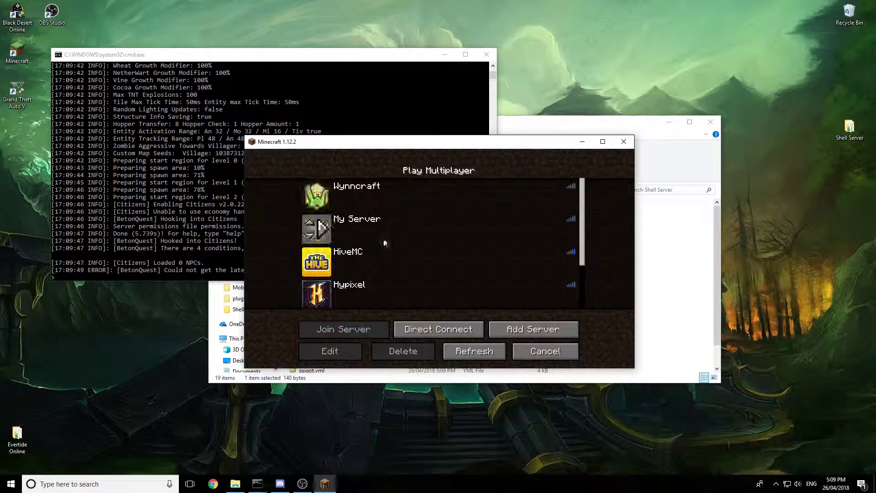
pyautogui.scroll(-5, 381, 239)
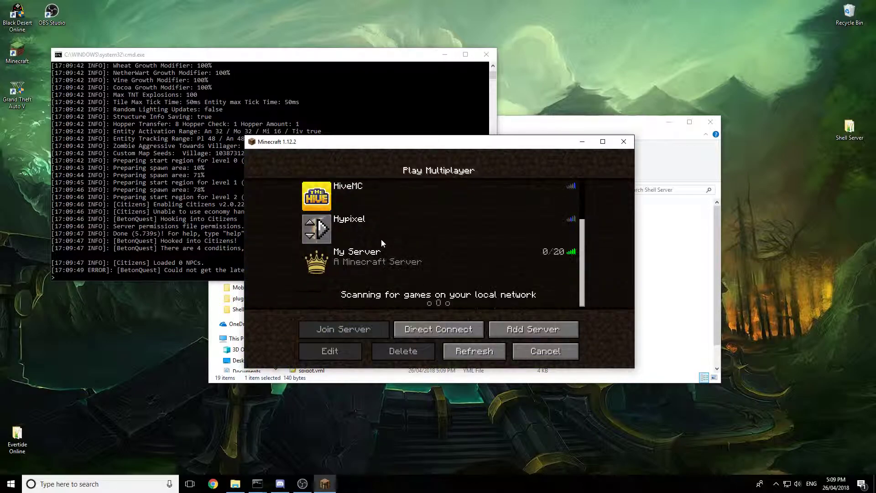
pyautogui.doubleClick(371, 263)
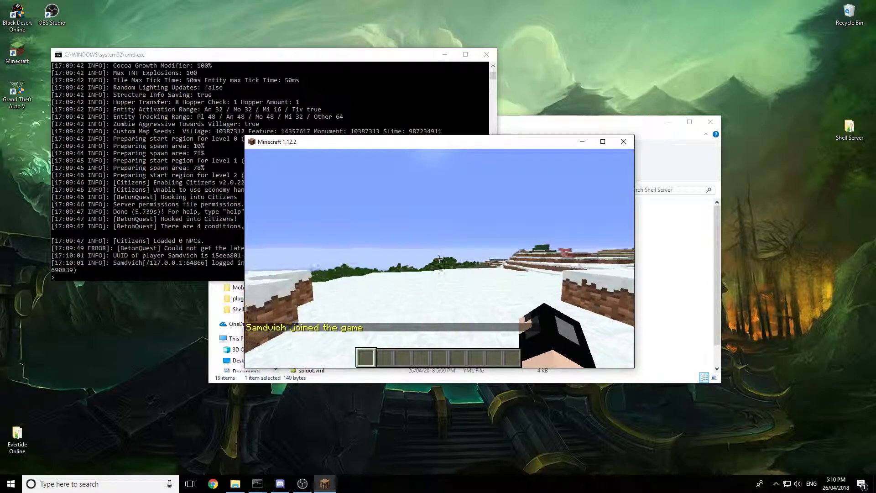
# Step: Walk onto the open snow and create an NPC named Innkeeper with the command /npc create Innkeeper
pyautogui.press('w')
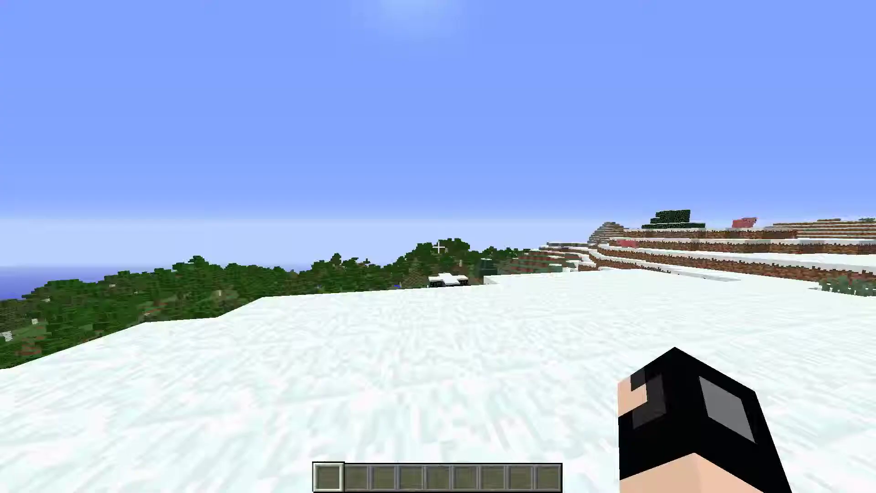
pyautogui.press('w')
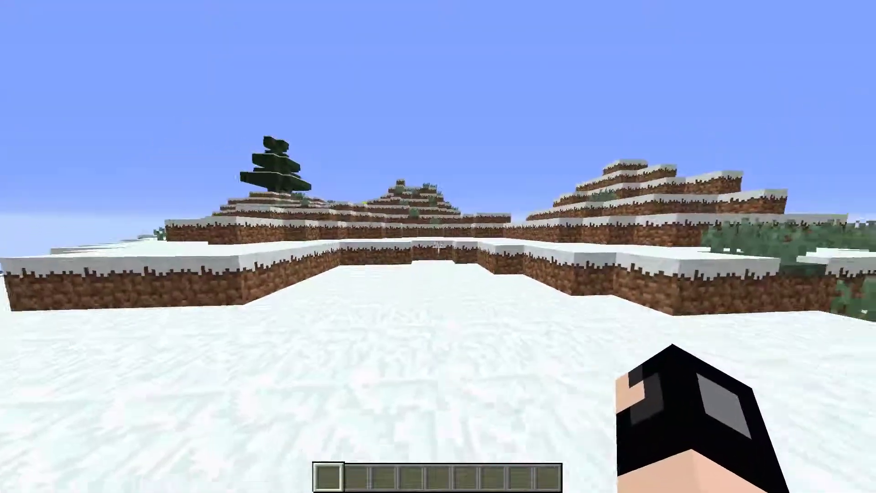
pyautogui.press('w')
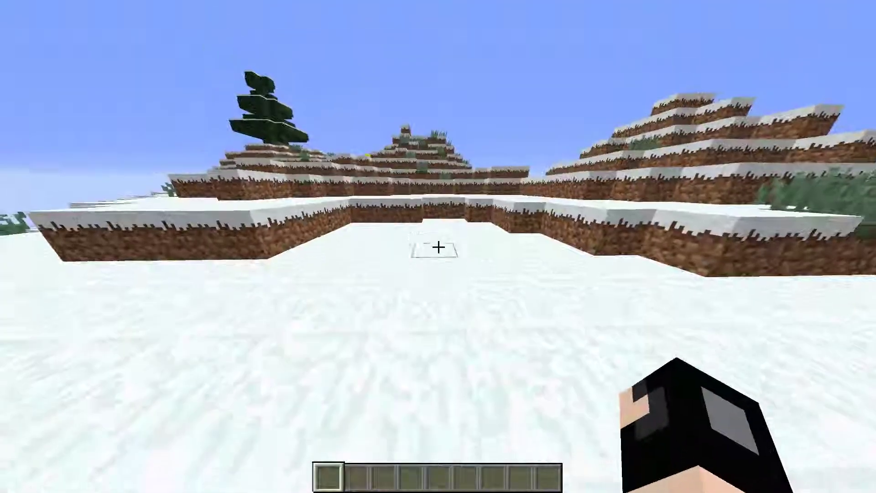
pyautogui.press('/')
pyautogui.write('npc create Innkeeper')
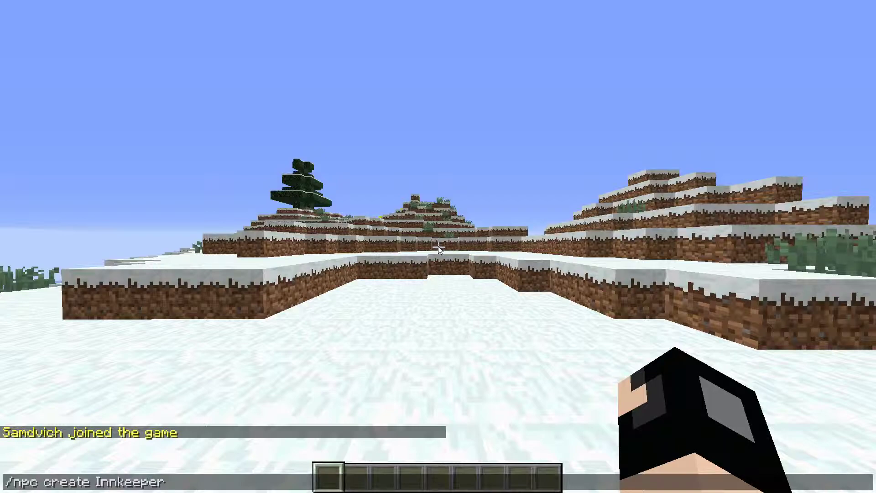
pyautogui.press('Return')
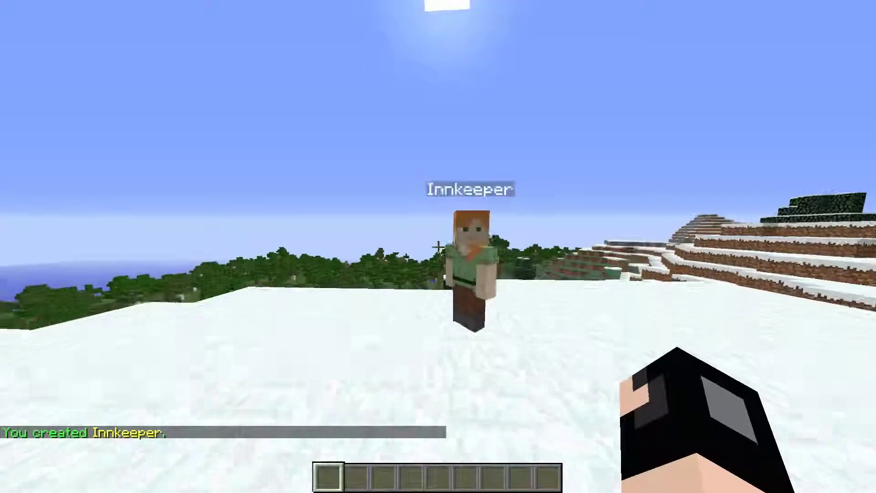
# Step: Walk around the new Innkeeper NPC and examine its appearance from several sides and distances
pyautogui.press('w')
pyautogui.press('w')
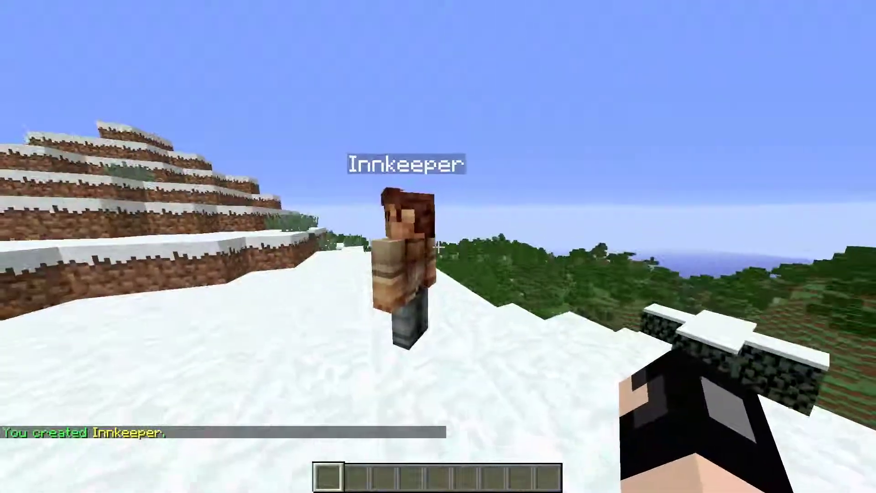
pyautogui.press('w')
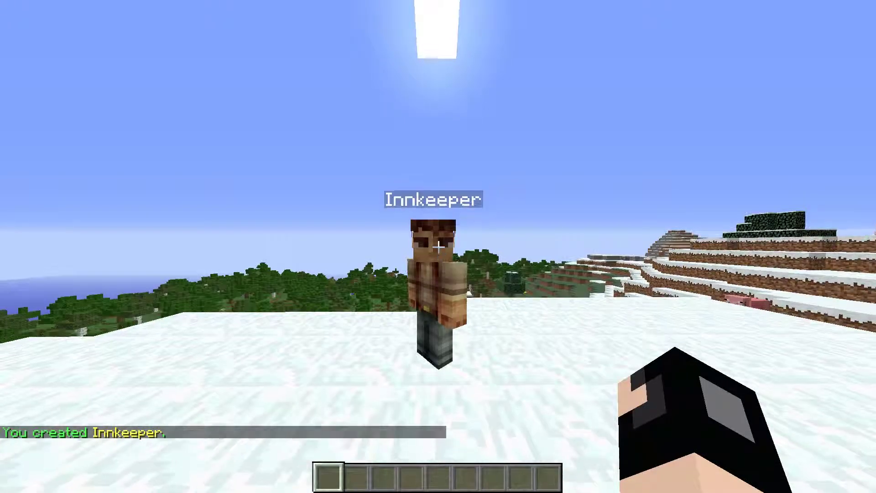
pyautogui.press('w')
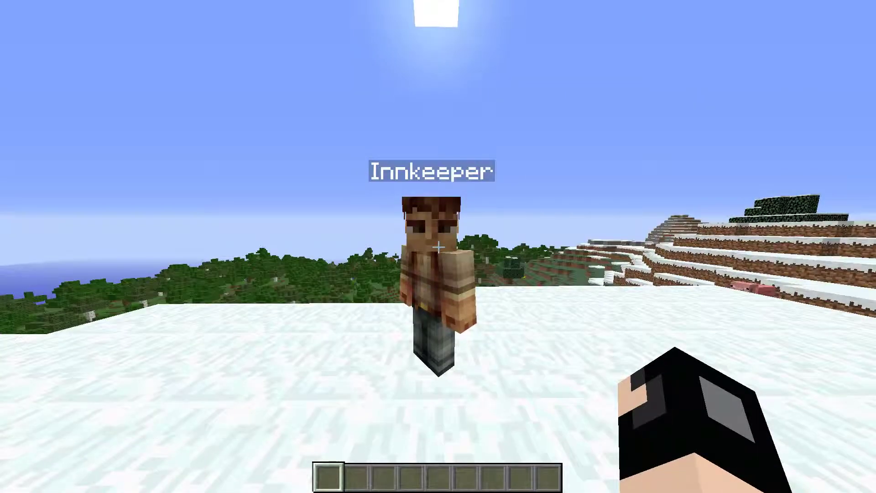
pyautogui.press('w')
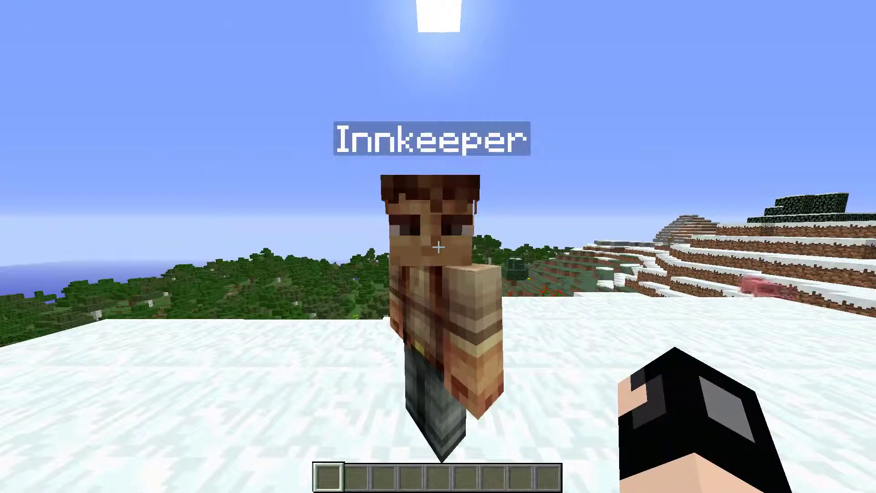
pyautogui.press('s')
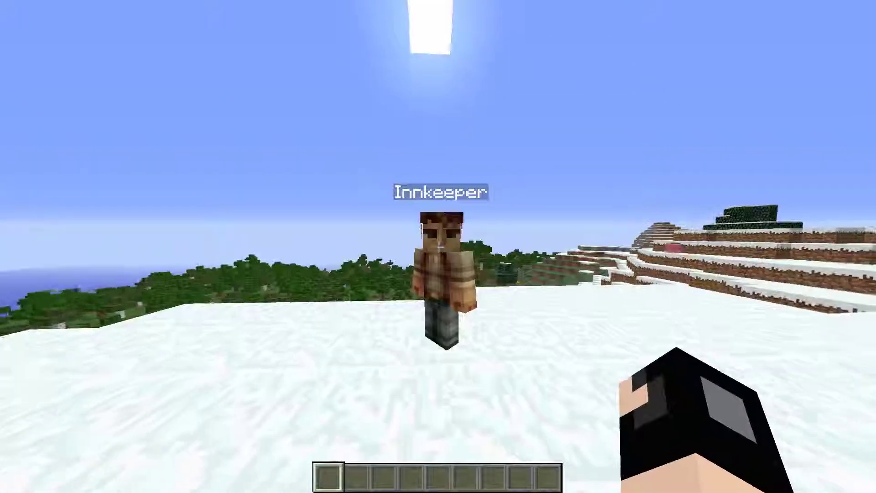
# Step: Display pages 1 to 3 of the NPC command list with /npc help
pyautogui.press('t')
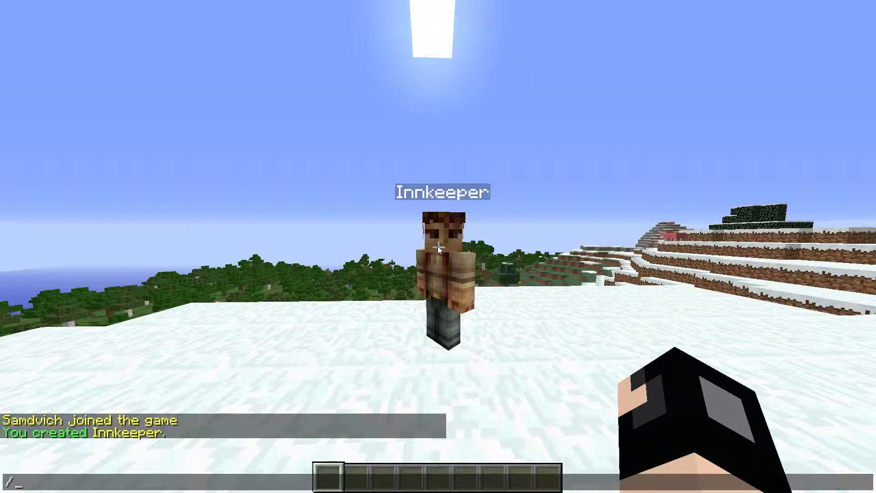
pyautogui.write('/npc help')
pyautogui.press('Return')
pyautogui.press('t')
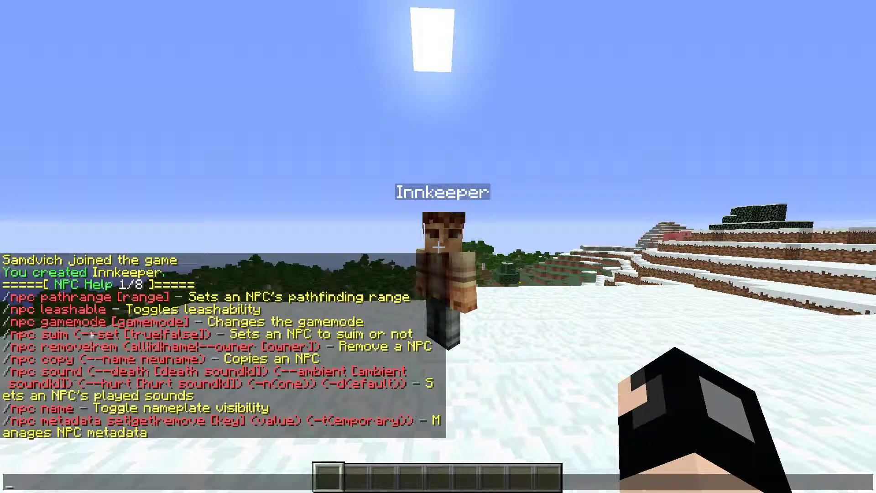
pyautogui.press('Up')
pyautogui.write('2')
pyautogui.press('Return')
pyautogui.press('t')
pyautogui.press('Up')
pyautogui.write('3')
pyautogui.press('Return')
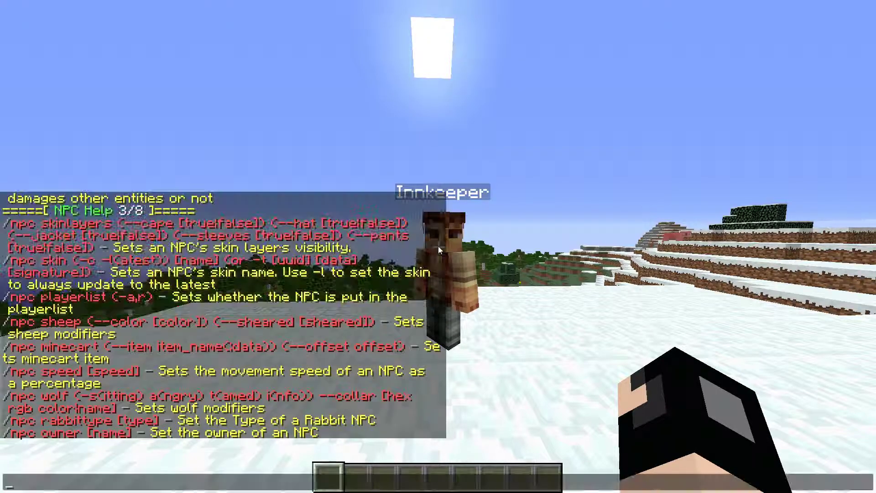
# Step: Display pages 4 to 8 of the NPC command help one after another
pyautogui.press('t')
pyautogui.press('Up')
pyautogui.write('4')
pyautogui.press('Return')
pyautogui.press('t')
pyautogui.press('Up')
pyautogui.press('BackSpace')
pyautogui.write('5')
pyautogui.press('Return')
pyautogui.press('t')
pyautogui.press('Up')
pyautogui.press('BackSpace')
pyautogui.write('6')
pyautogui.press('Return')
pyautogui.press('t')
pyautogui.press('Up')
pyautogui.press('BackSpace')
pyautogui.write('7')
pyautogui.press('Return')
pyautogui.press('t')
pyautogui.press('Up')
pyautogui.press('BackSpace')
pyautogui.write('8')
pyautogui.press('Return')
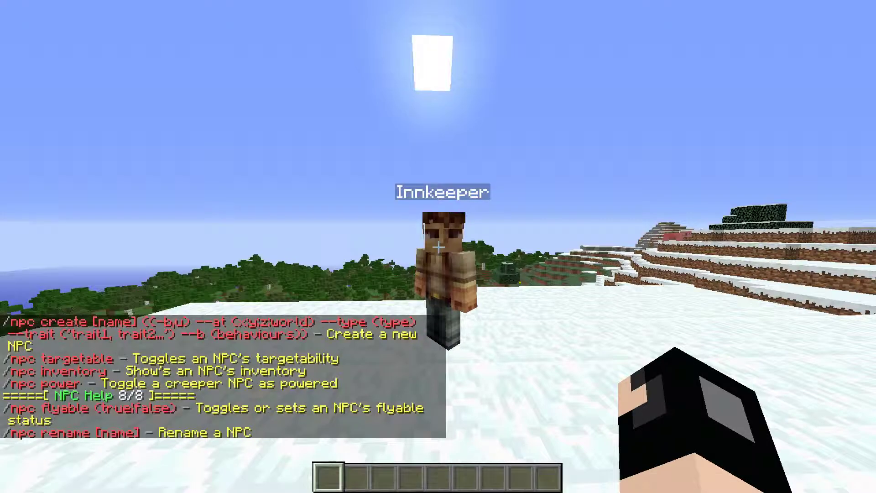
# Step: View the Innkeeper's inventory with the command /npc inventory, then close it
pyautogui.write('t')
pyautogui.write('/npc ')
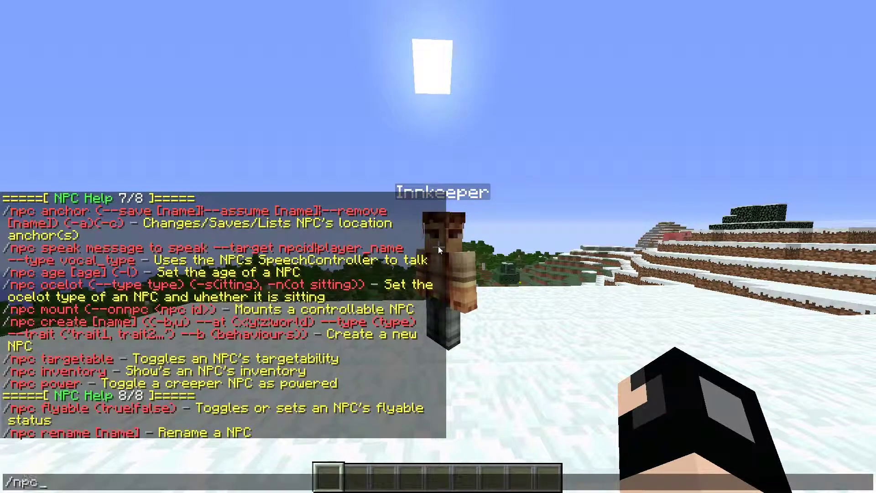
pyautogui.write('inventory')
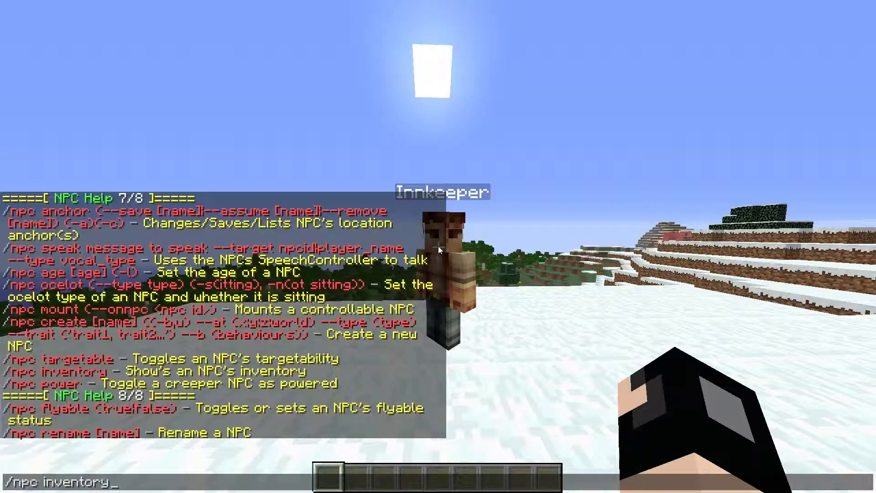
pyautogui.press('Return')
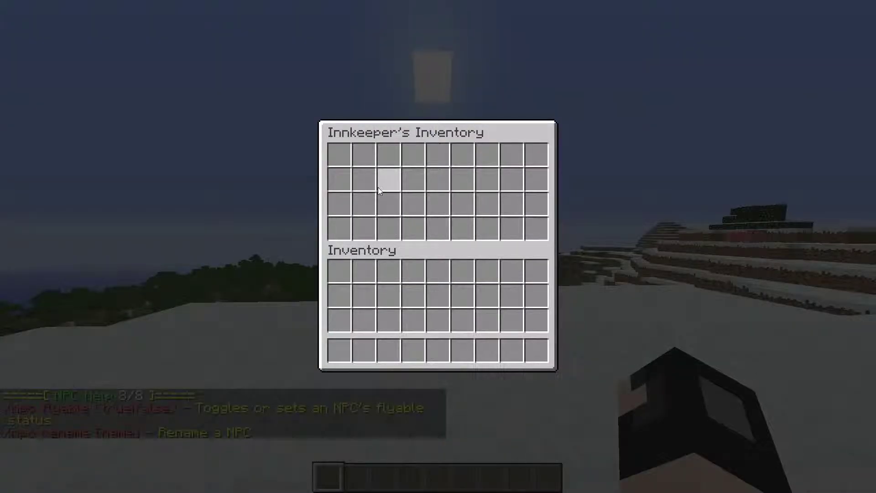
pyautogui.press('Escape')
# Step: Select the Innkeeper with /npc select and display its details with /npc info
pyautogui.press('t')
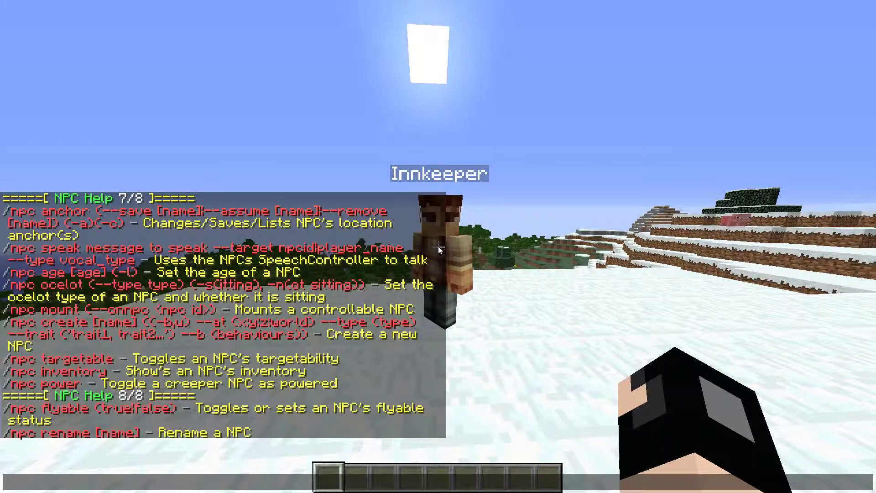
pyautogui.write('/npc select')
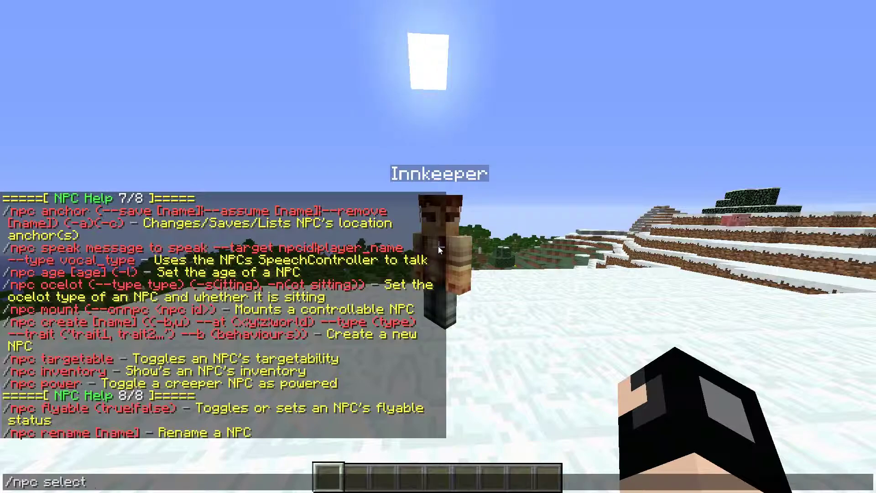
pyautogui.press('Return')
pyautogui.write('t')
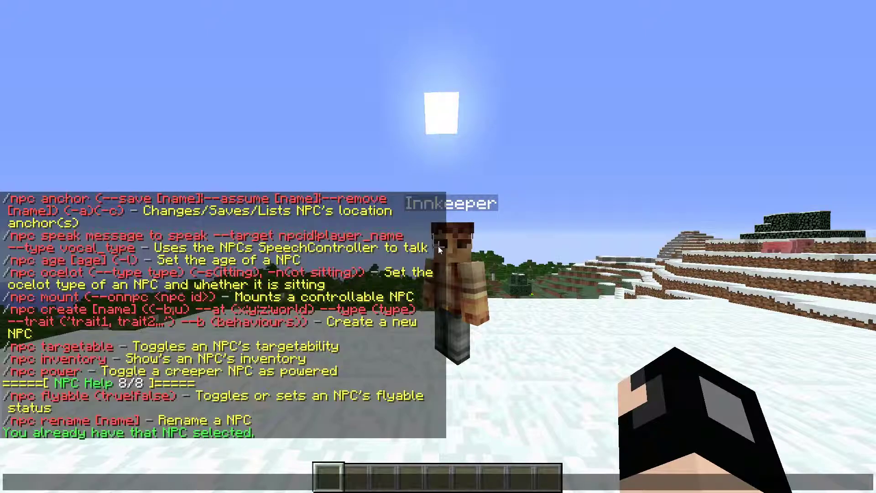
pyautogui.write('/npc info')
pyautogui.press('Return')
pyautogui.press('t')
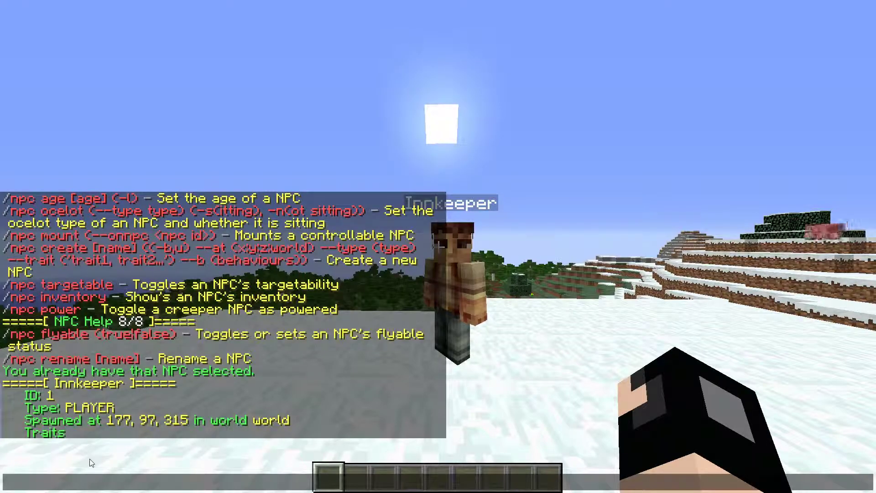
pyautogui.press('Escape')
# Step: Enter the Innkeeper's equipment editor with /npc equip and open the creative item inventory
pyautogui.press('/')
pyautogui.write('npc ')
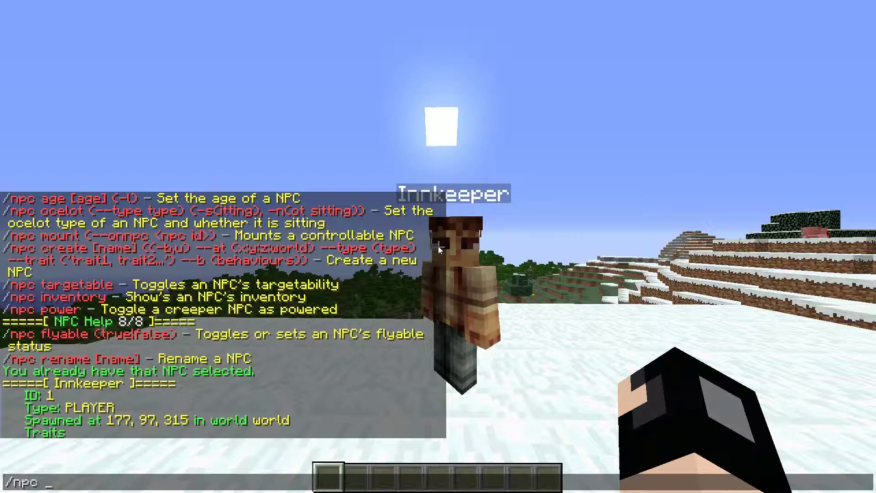
pyautogui.write('equip')
pyautogui.press('Return')
pyautogui.write('e')
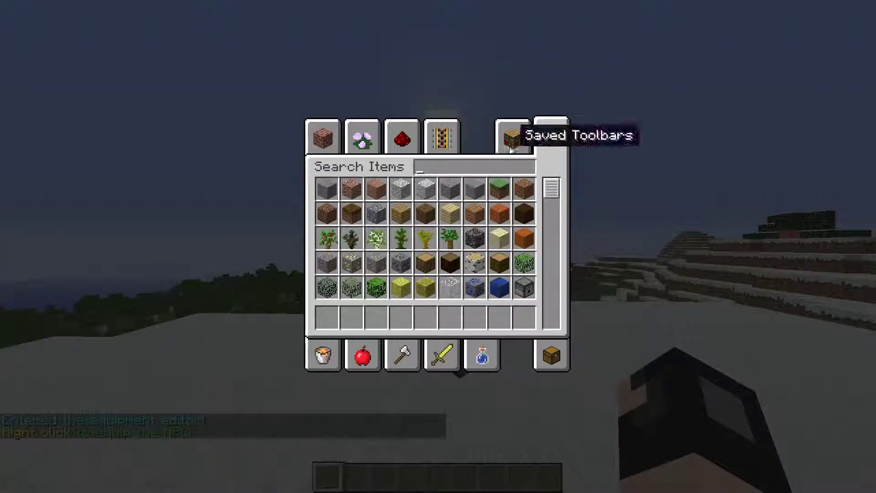
pyautogui.write('swo')
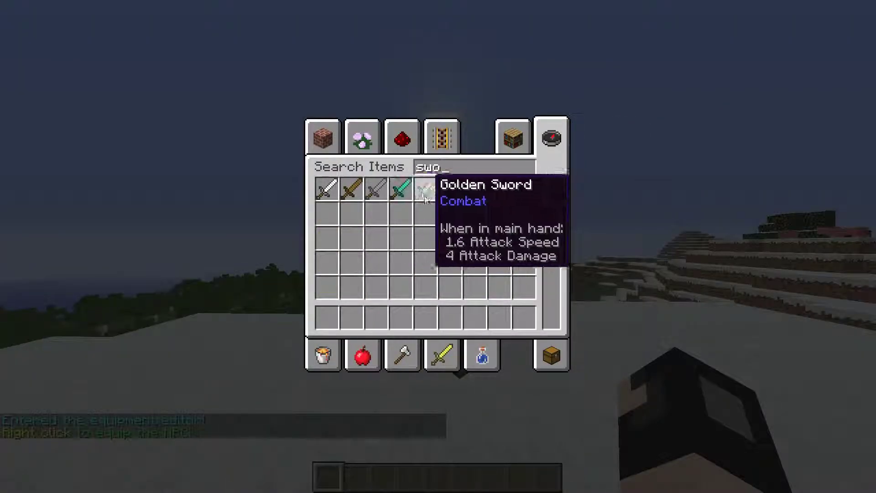
pyautogui.press('BackSpace')
pyautogui.press('BackSpace')
pyautogui.press('BackSpace')
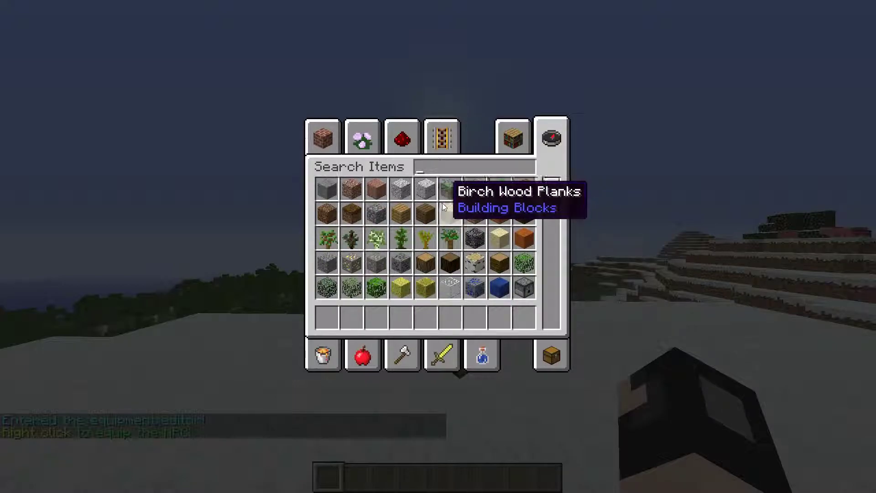
pyautogui.scroll(-5, 457, 214)
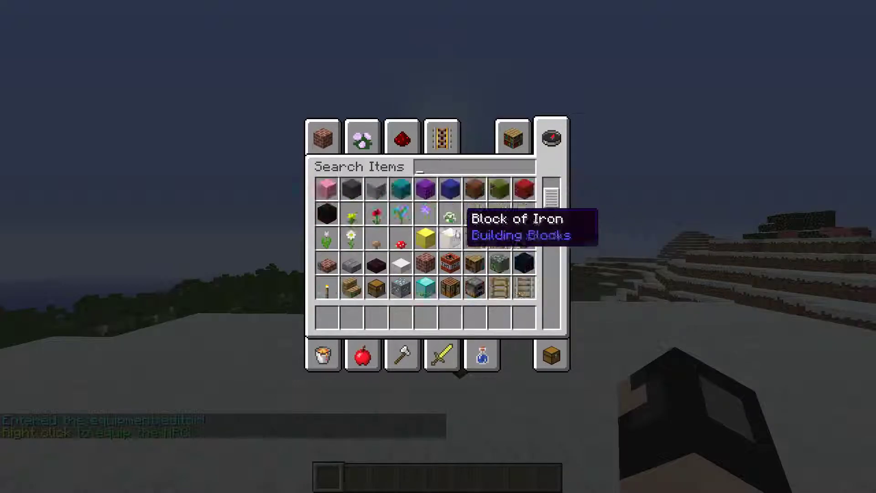
pyautogui.scroll(5, 432, 230)
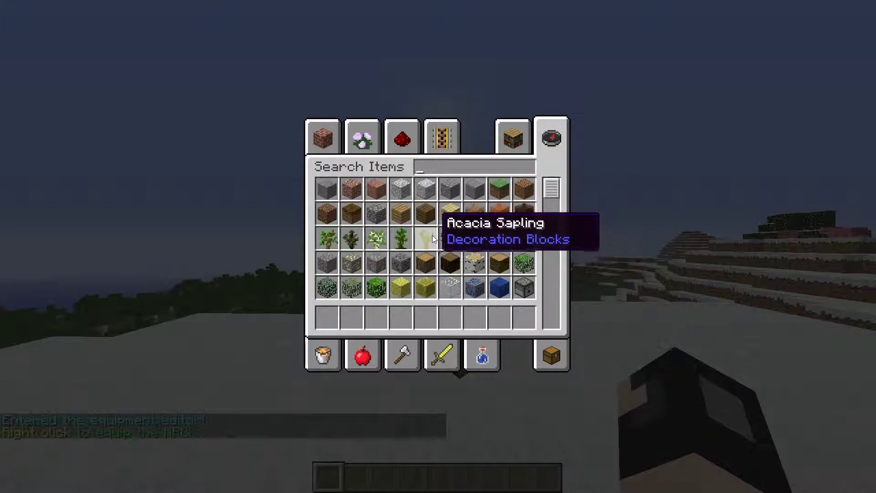
# Step: Put a sponge block in the fourth hotbar slot, hold it and equip the Innkeeper with it
pyautogui.scroll(-2, 433, 240)
pyautogui.click(402, 239)
pyautogui.click(408, 318)
pyautogui.press('Escape')
pyautogui.scroll(-3, 438, 246)
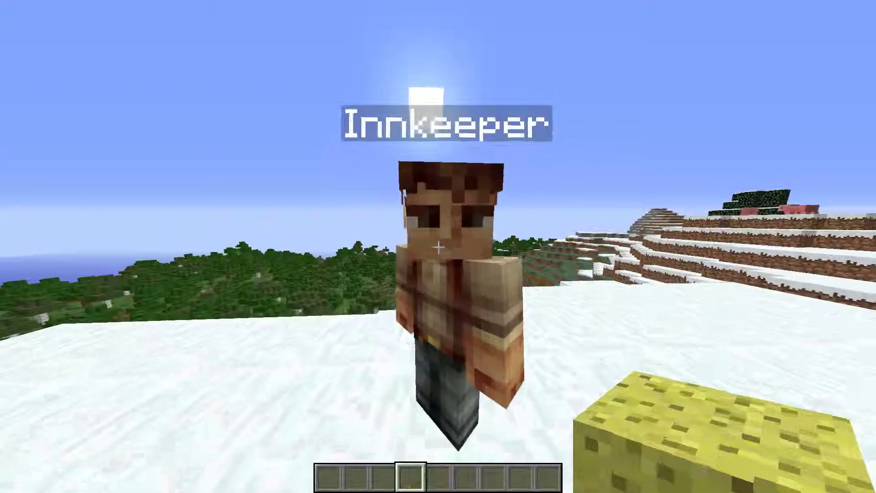
pyautogui.rightClick(438, 247)
pyautogui.press('s')
pyautogui.press('e')
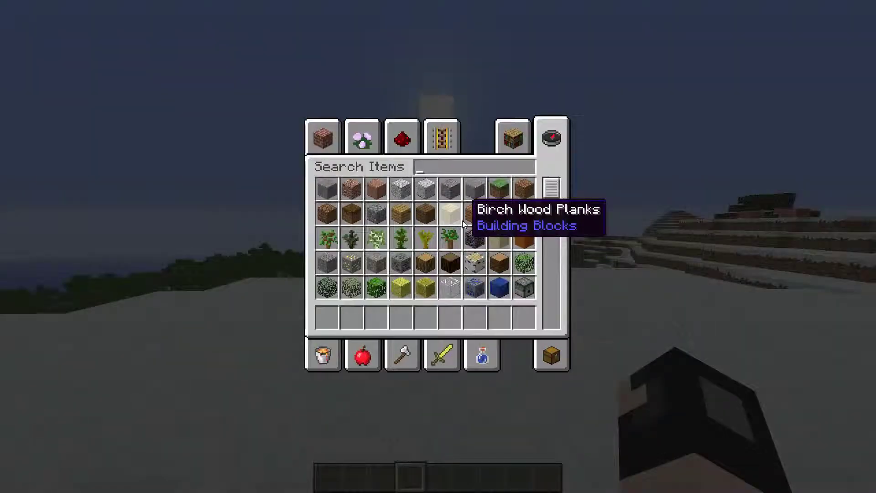
pyautogui.press('Escape')
pyautogui.press('e')
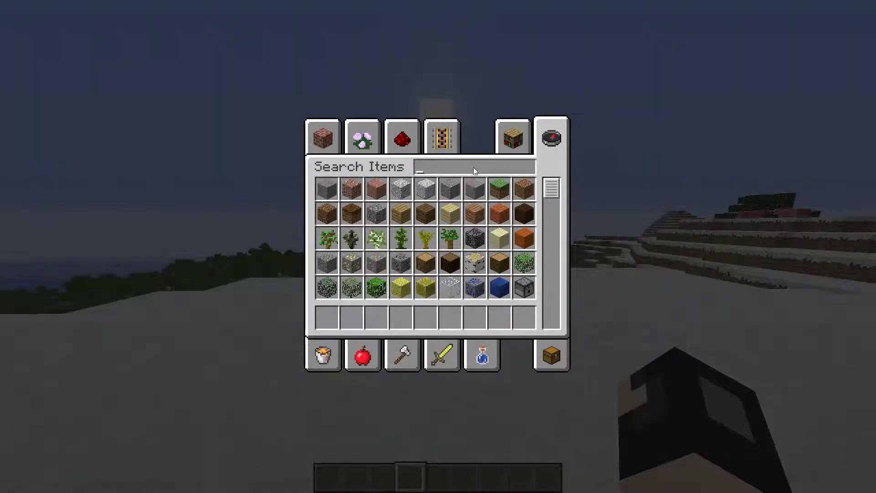
pyautogui.press('Escape')
# Step: Exit the Innkeeper's equipment editor with /npc equip and walk up to the NPC to view its equipment
pyautogui.press('/')
pyautogui.write('n')
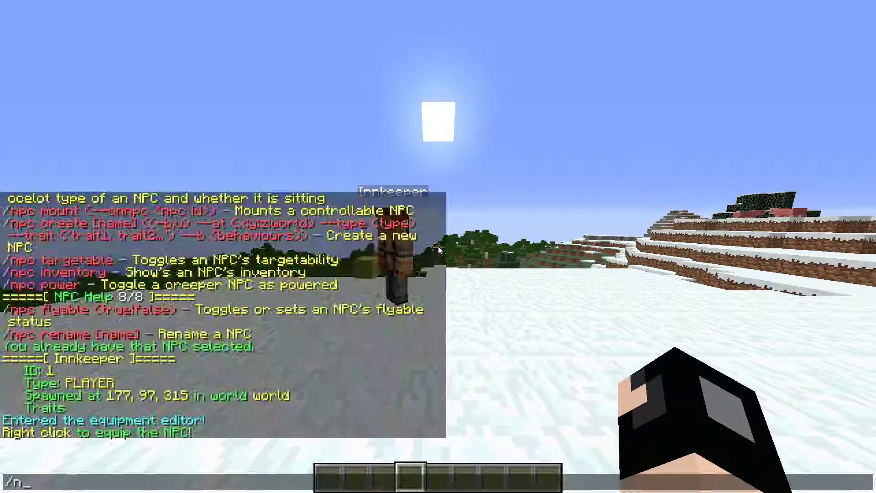
pyautogui.write('pc equip')
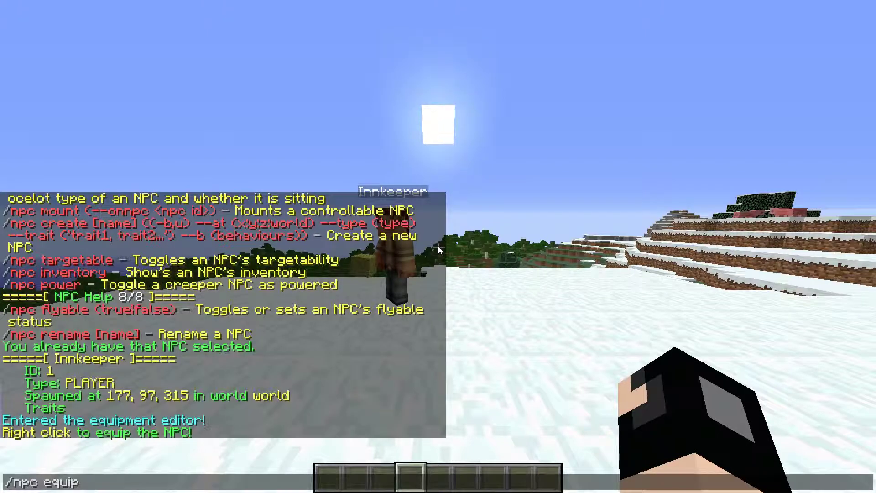
pyautogui.press('Return')
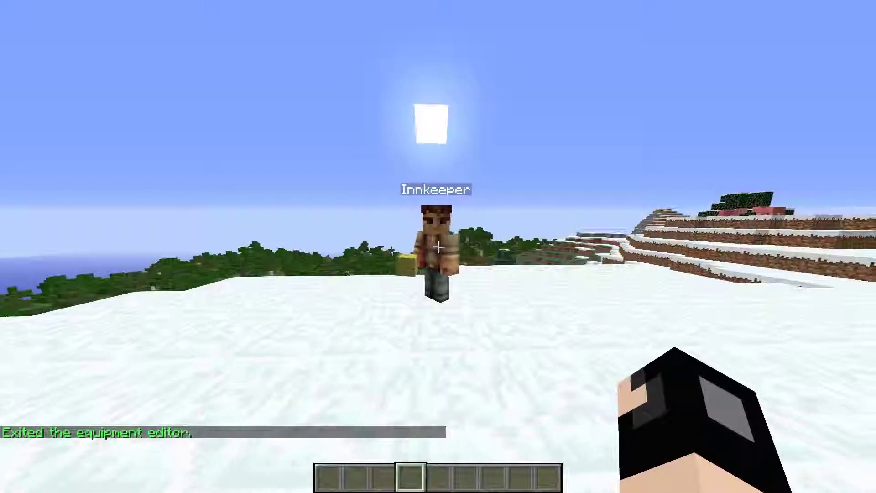
pyautogui.press('w')
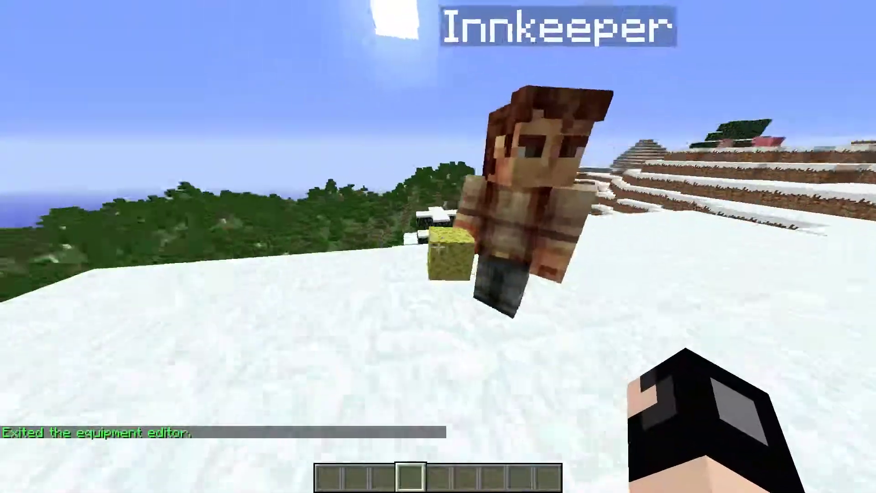
pyautogui.press('s')
# Step: Set the NPC's game mode to survival with /npc gamemode 0 and approach it for a closer look
pyautogui.press('/')
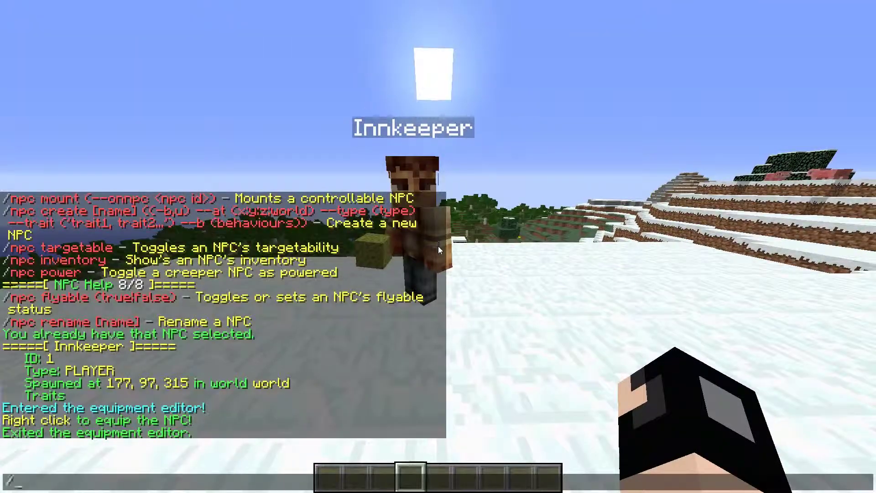
pyautogui.write('npc g')
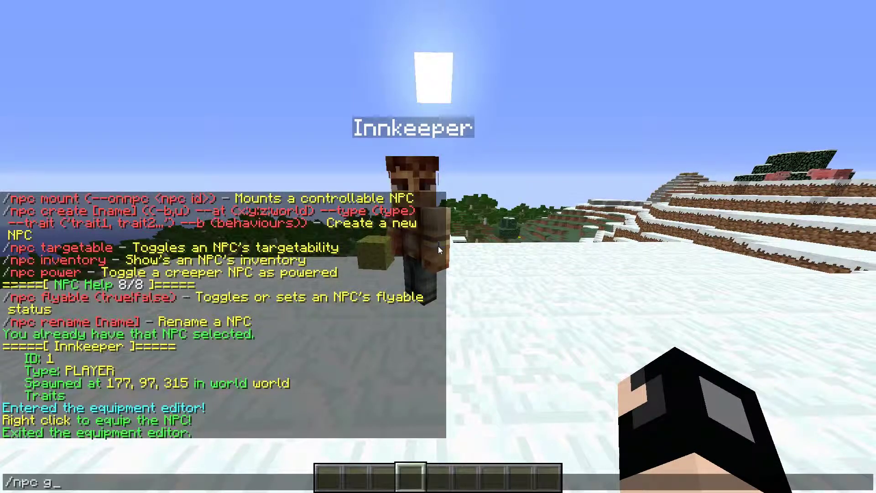
pyautogui.write('amemode 0')
pyautogui.press('Return')
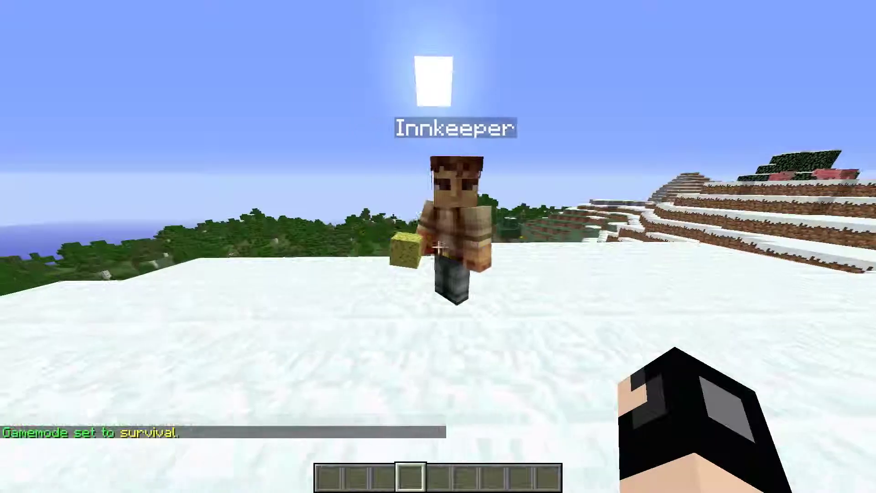
pyautogui.press('w')
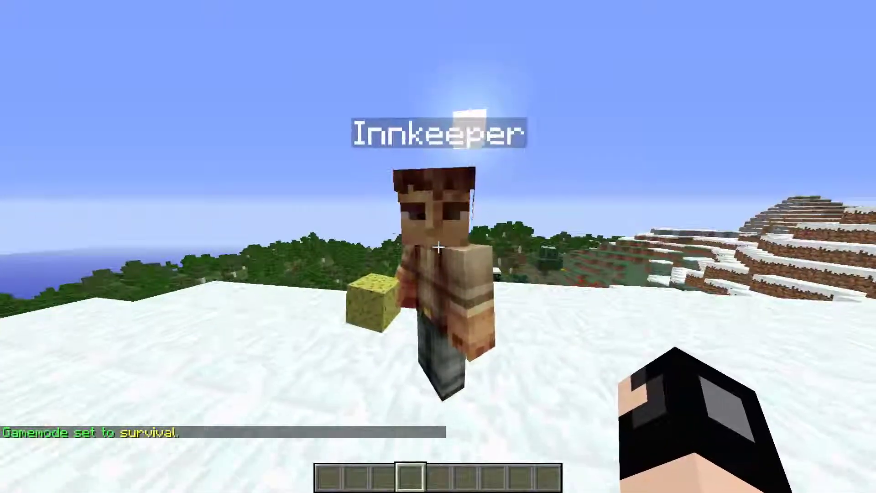
pyautogui.press('s')
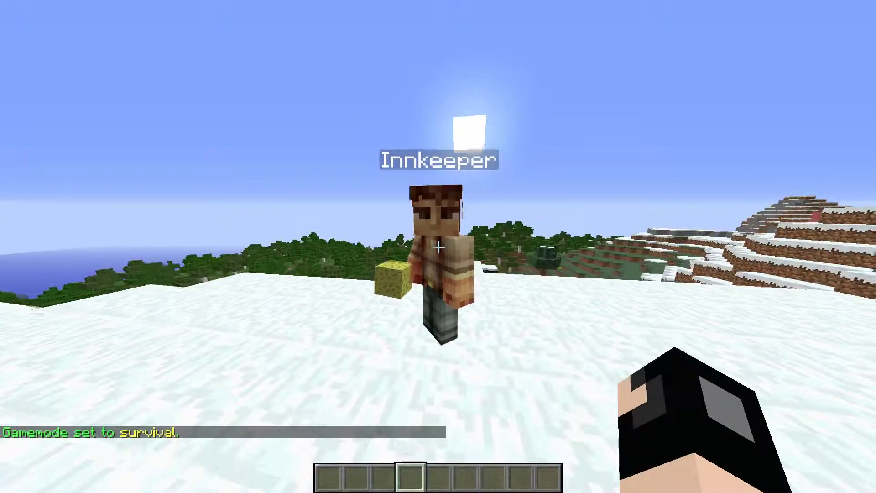
# Step: Rename the selected Innkeeper NPC to Keb with the command /npc rename
pyautogui.press('/')
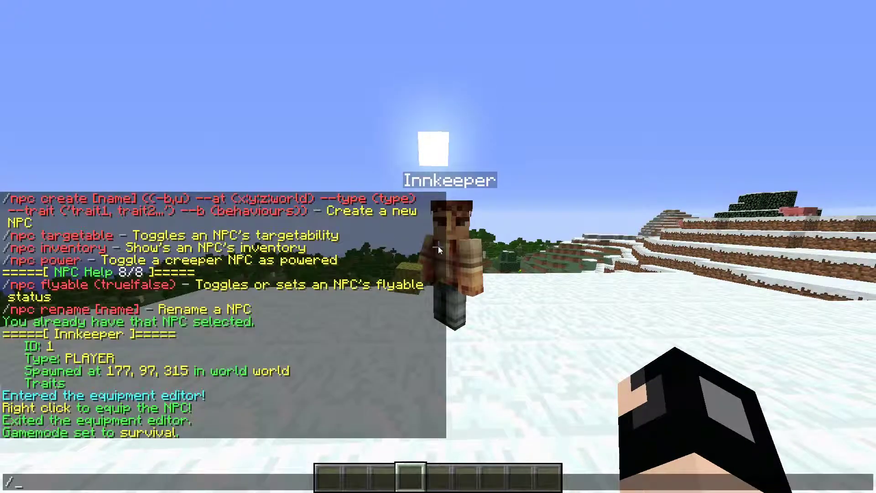
pyautogui.write('npc rename')
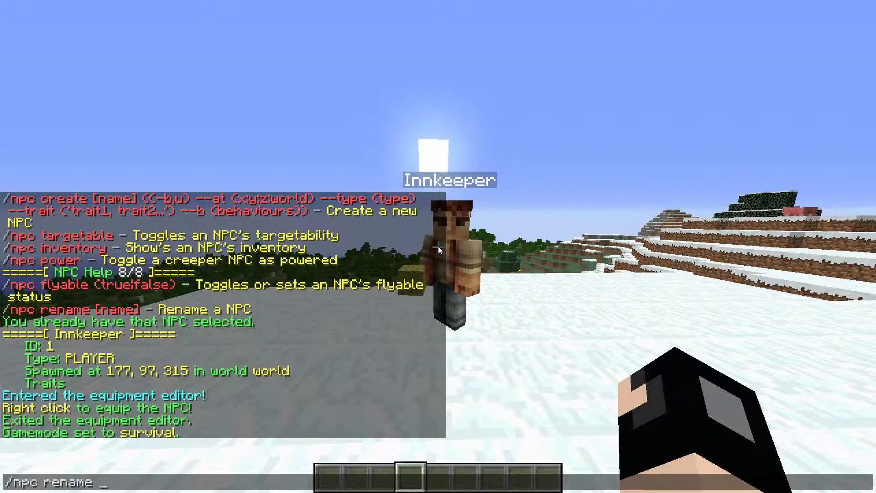
pyautogui.write('Keb')
pyautogui.press('Return')
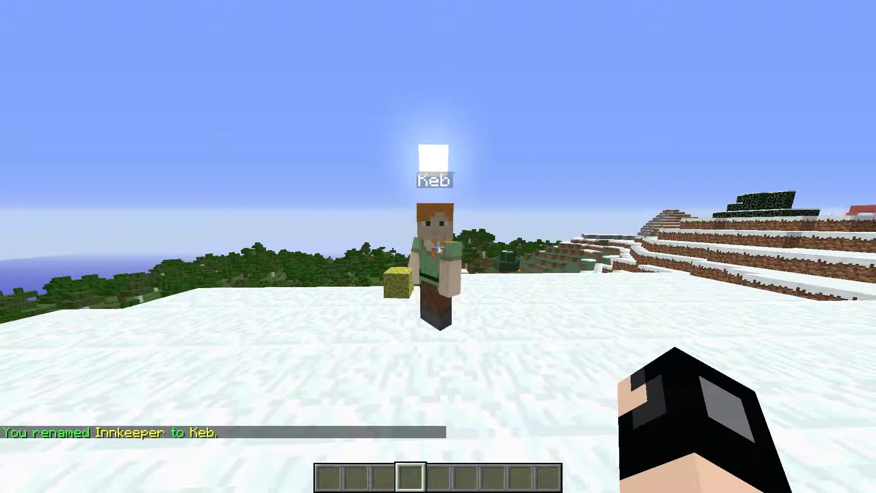
# Step: Rename the NPC from Keb to Inkeeper by reusing the /npc rename command
pyautogui.press('t')
pyautogui.press('Up')
pyautogui.press('BackSpace')
pyautogui.press('BackSpace')
pyautogui.press('BackSpace')
pyautogui.write('Inkeeper')
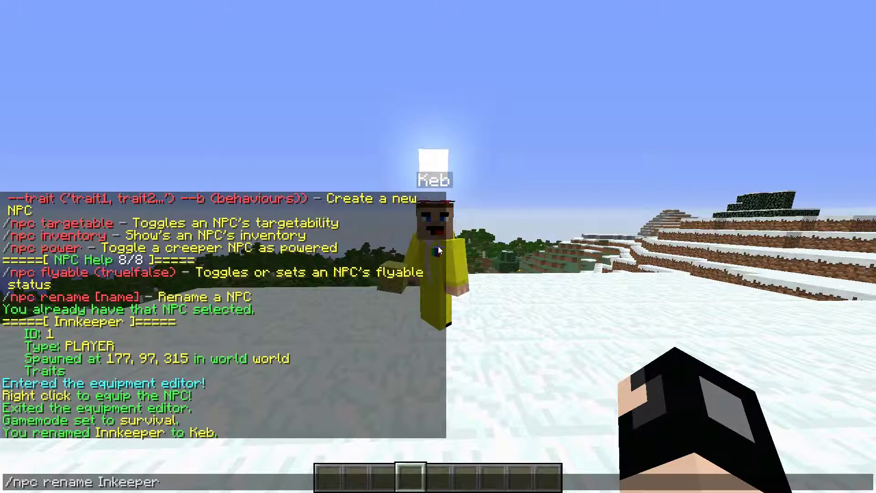
pyautogui.press('Return')
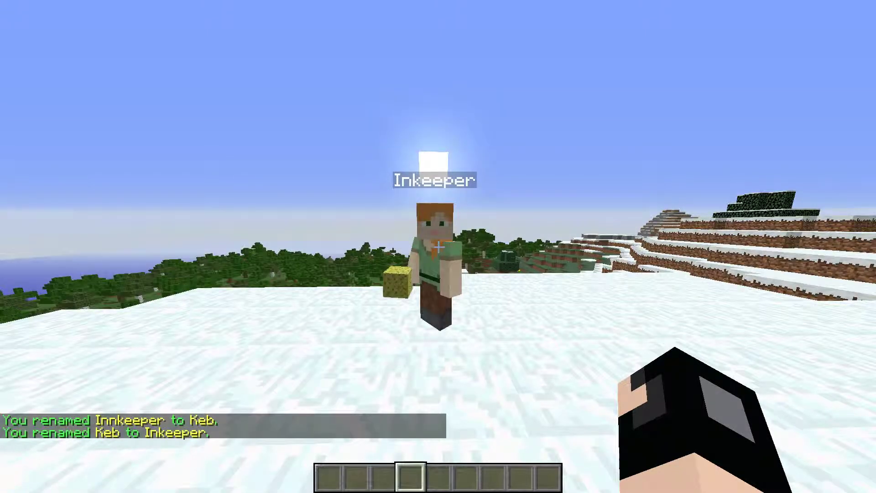
pyautogui.press('t')
pyautogui.press('Up')
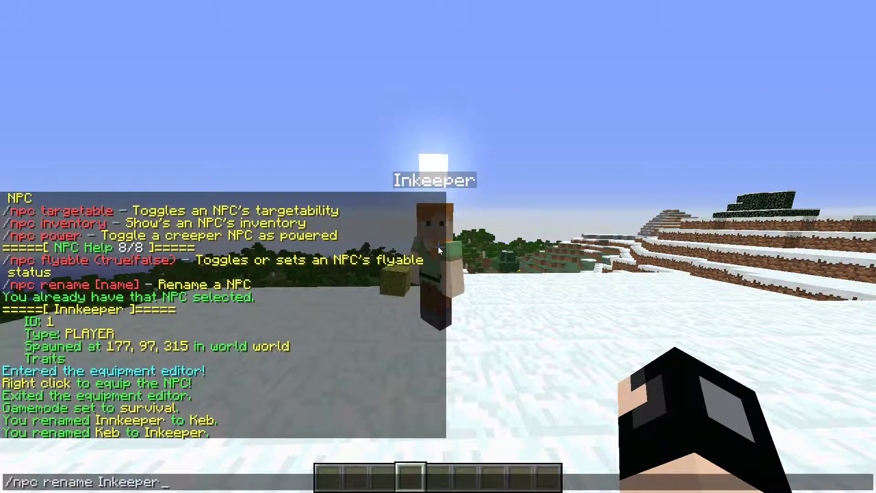
pyautogui.press('Escape')
# Step: Apply the Keb skin to the NPC with /npc skin and move closer to view it
pyautogui.write('t')
pyautogui.write('/npc ski')
pyautogui.write('n Keb')
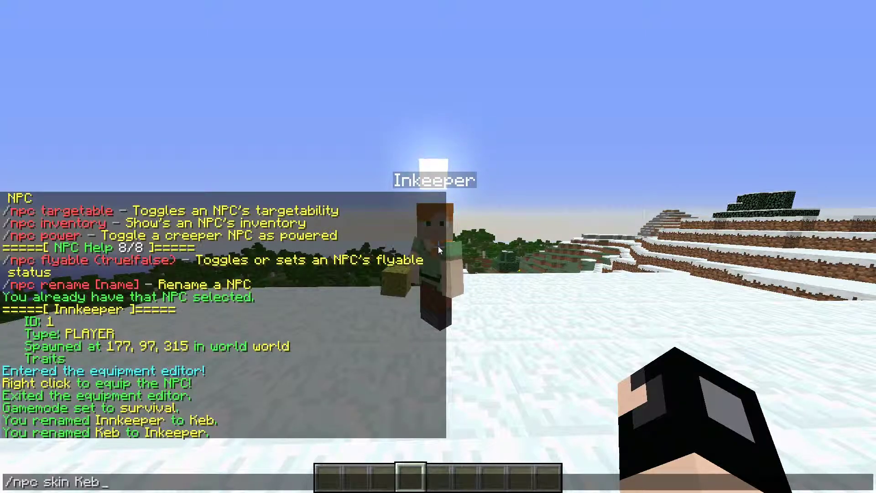
pyautogui.press('Return')
pyautogui.press('w')
# Step: Set the NPC's skin to Innkeeper by reusing the /npc skin command, then step back from it
pyautogui.press('t')
pyautogui.press('Up')
pyautogui.press('BackSpace')
pyautogui.press('BackSpace')
pyautogui.press('BackSpace')
pyautogui.write('Innkeeper')
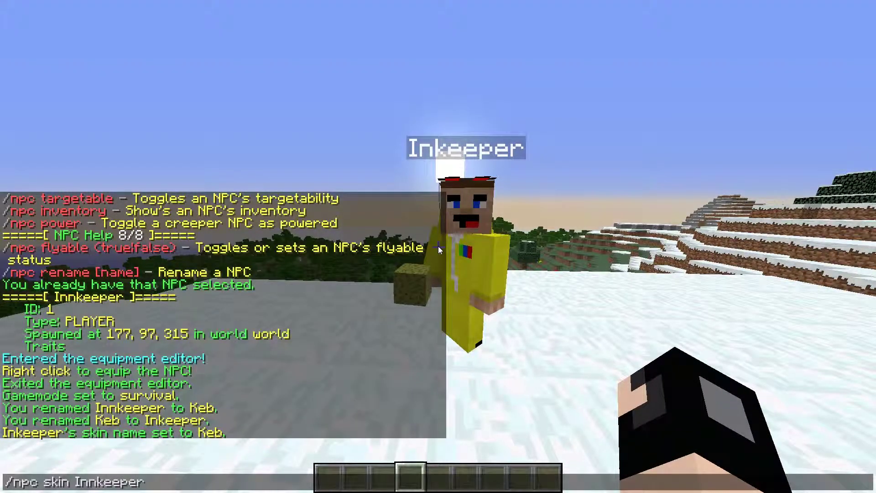
pyautogui.press('Return')
pyautogui.press('s')
# Step: Check the NPC help in the chat history, enable turning toward nearby players with /npc look, and approach the NPC
pyautogui.press('t')
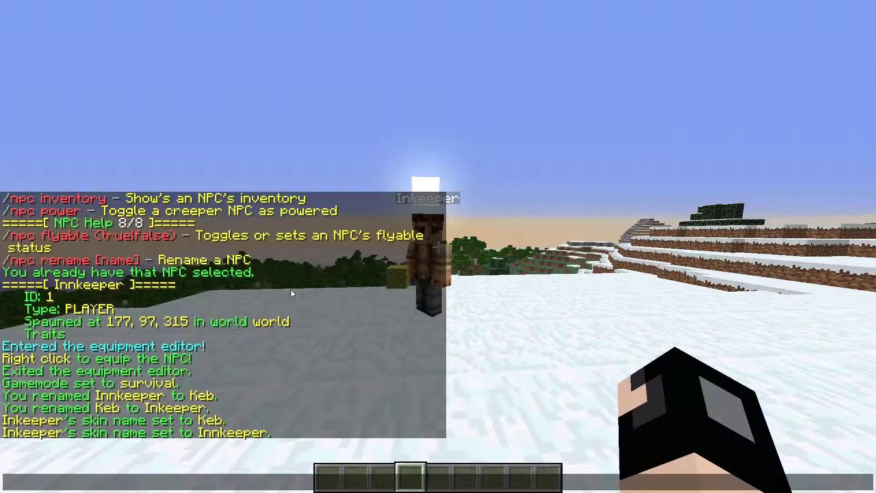
pyautogui.scroll(10, 291, 289)
pyautogui.scroll(20, 291, 289)
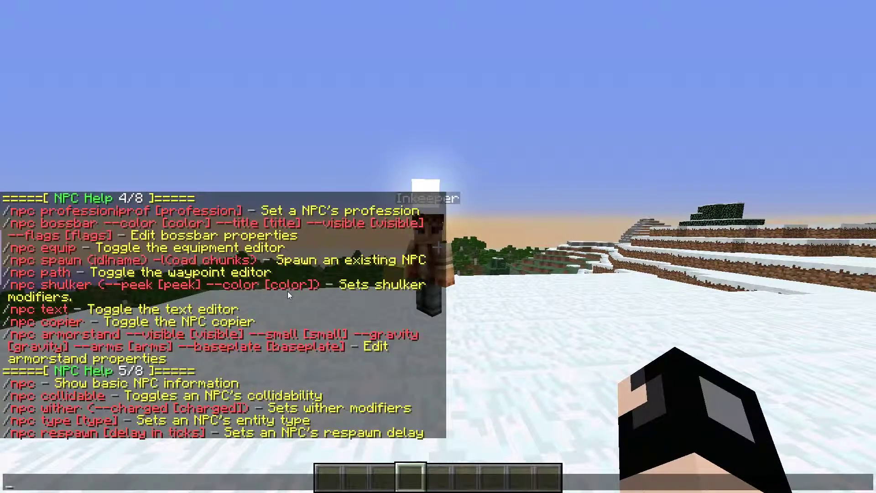
pyautogui.press('Escape')
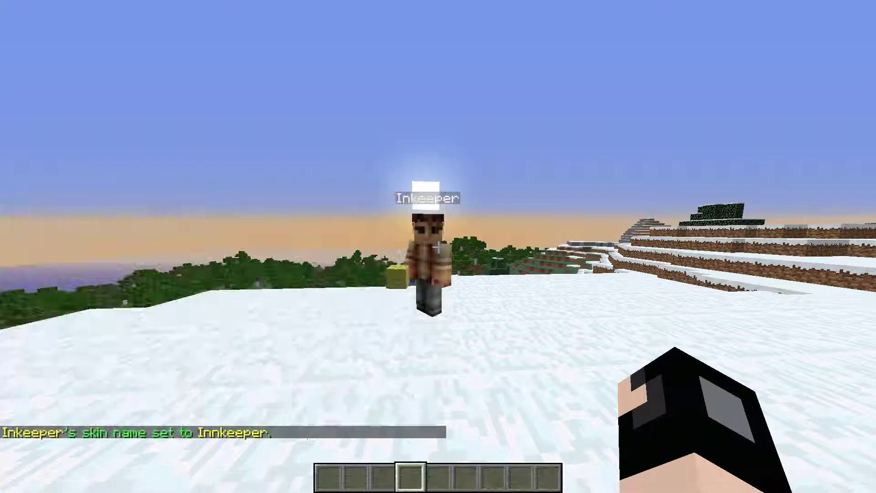
pyautogui.write('t/npc look')
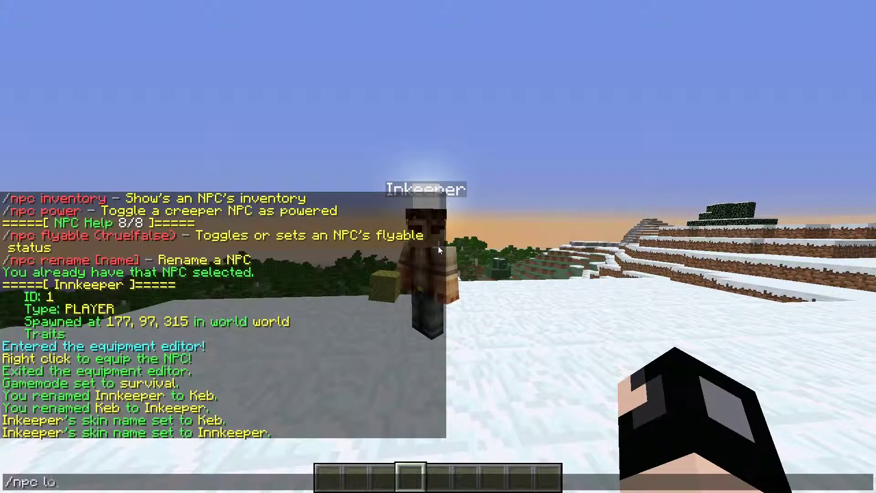
pyautogui.press('Return')
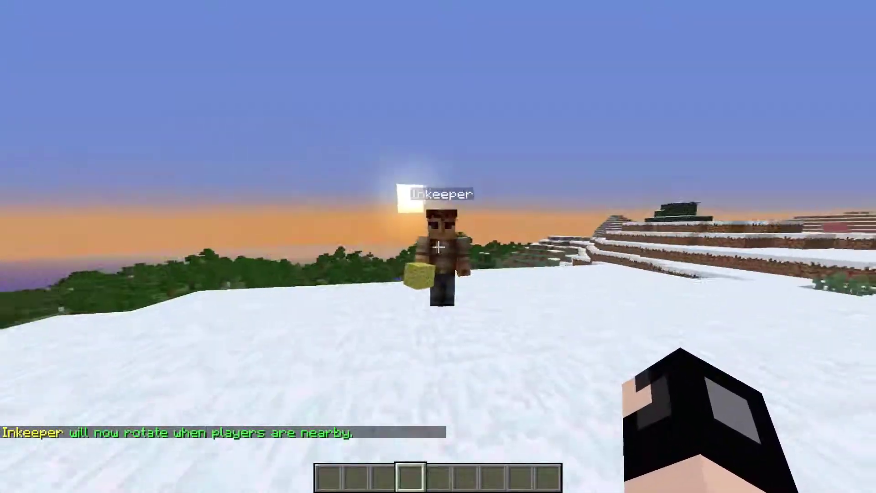
pyautogui.press('w')
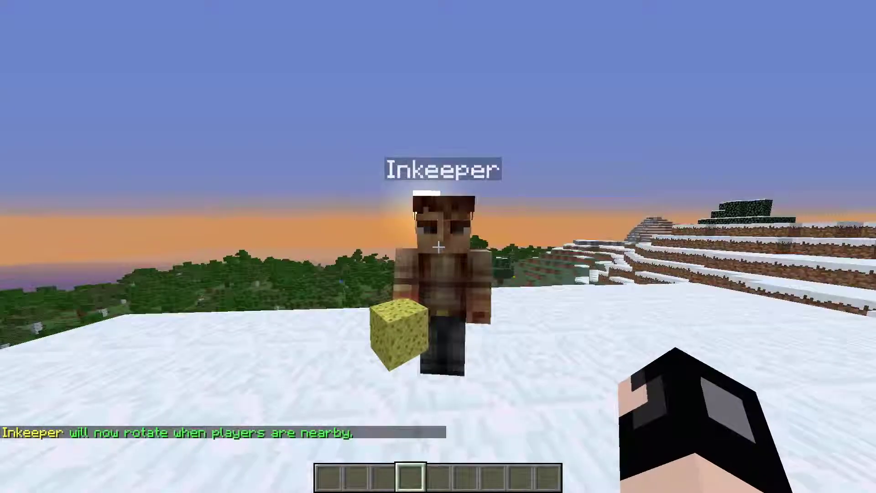
pyautogui.press('s')
pyautogui.press('t')
pyautogui.press('Escape')
pyautogui.press('t')
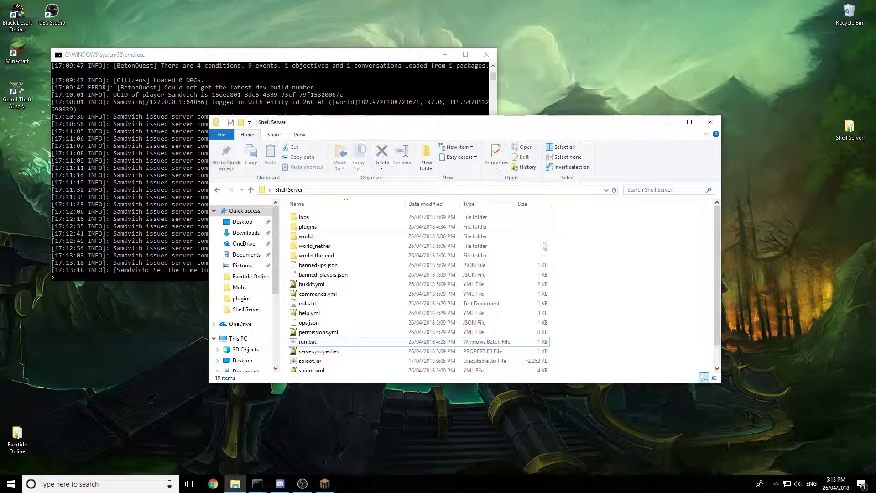
# Step: Switch to File Explorer and open the conversations folder under plugins, BetonQuest, default in the Shell Server folder
pyautogui.doubleClick(313, 225)
pyautogui.doubleClick(313, 219)
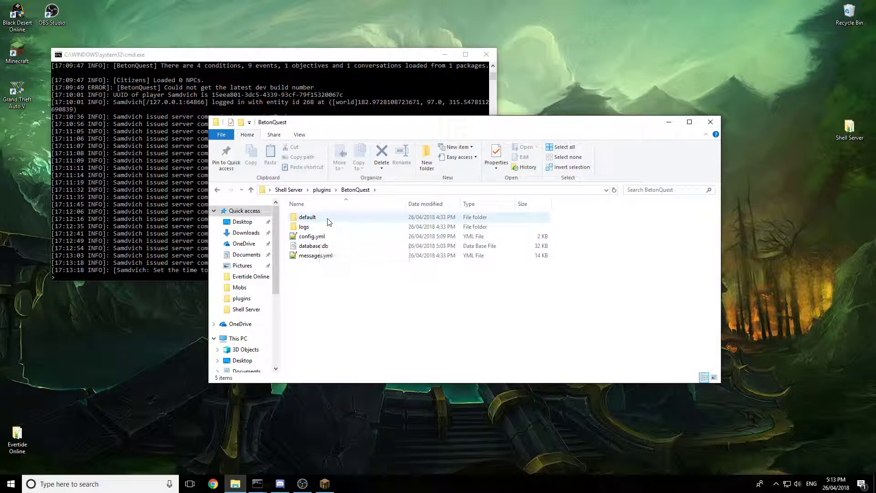
pyautogui.doubleClick(328, 218)
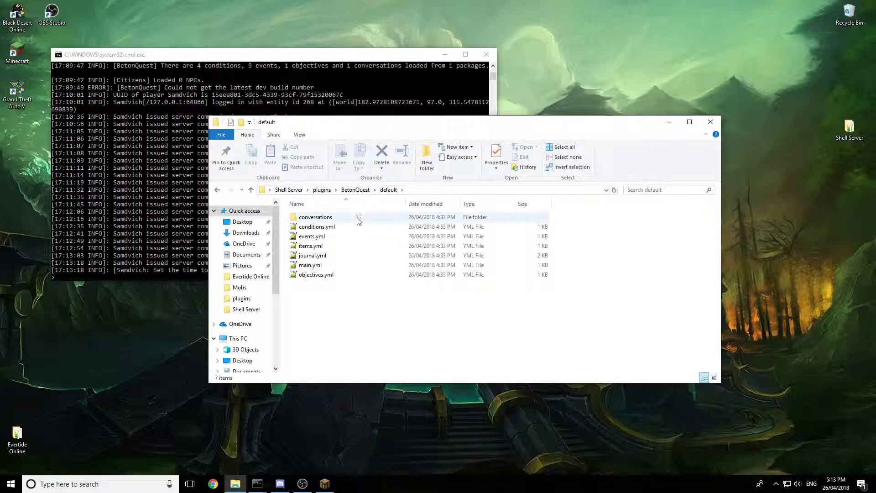
pyautogui.click(334, 220)
pyautogui.doubleClick(333, 220)
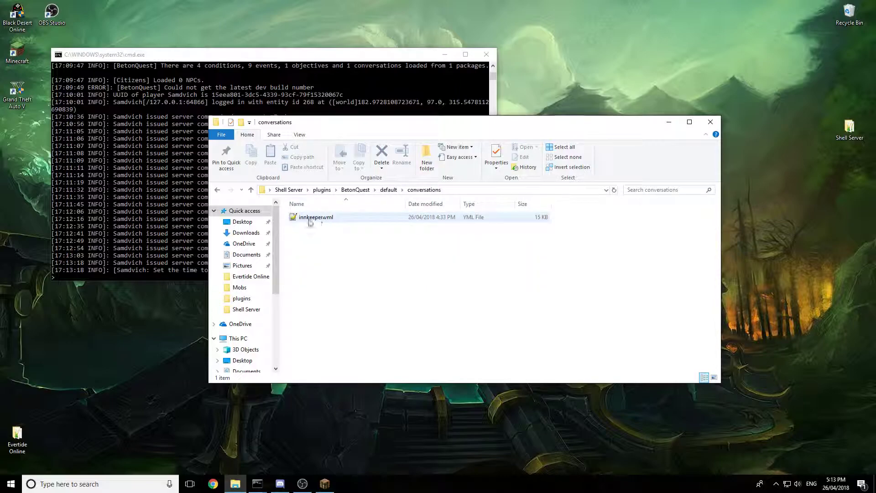
pyautogui.click(324, 484)
pyautogui.click(438, 222)
pyautogui.press('Escape')
pyautogui.click(659, 264)
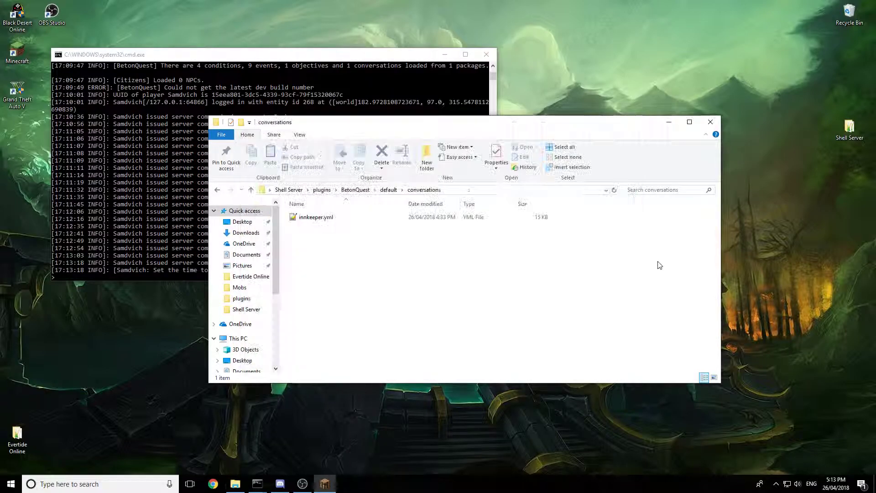
# Step: Open innkeeper.yml in Notepad++, examine its NPC and player dialogue options, and close the editor
pyautogui.doubleClick(350, 218)
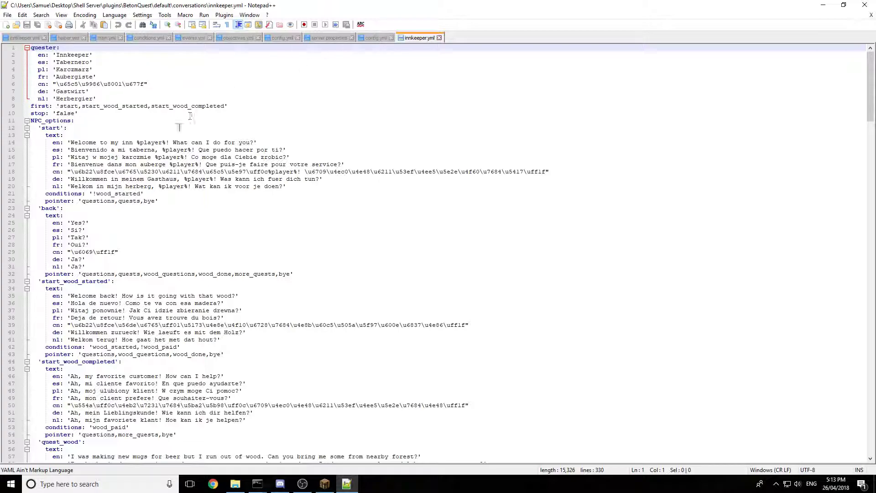
pyautogui.scroll(-20, 191, 116)
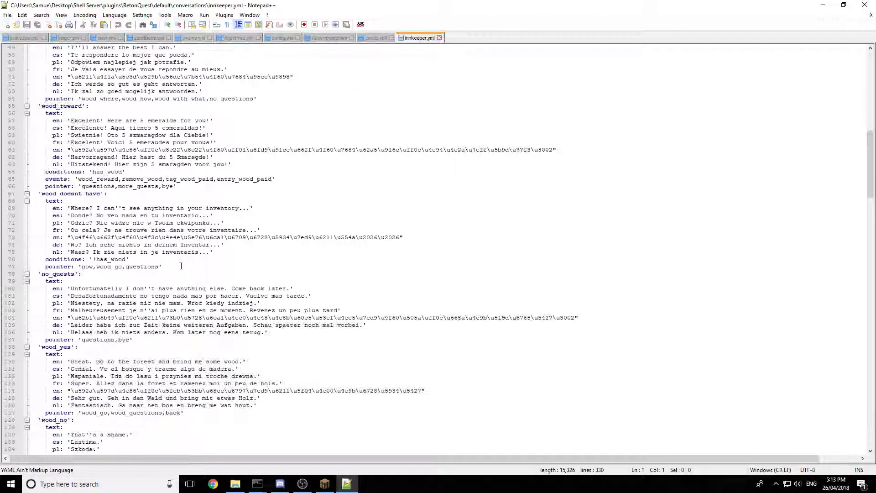
pyautogui.scroll(-20, 181, 265)
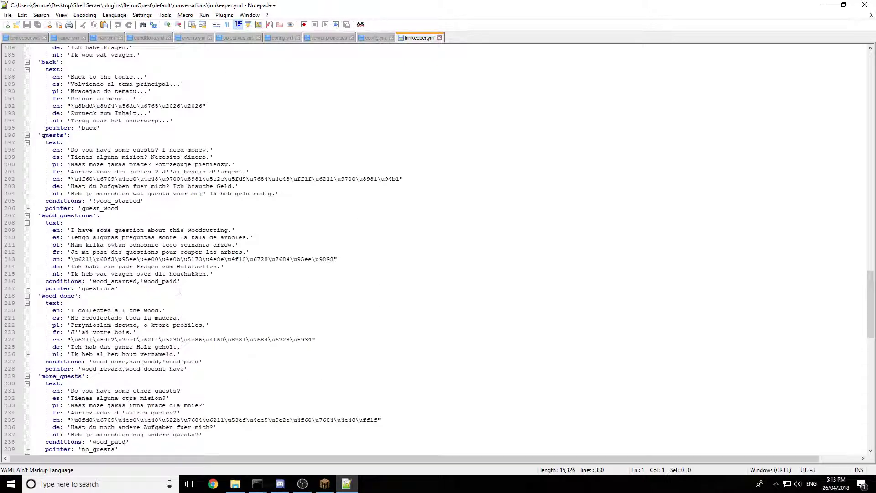
pyautogui.scroll(-20, 179, 292)
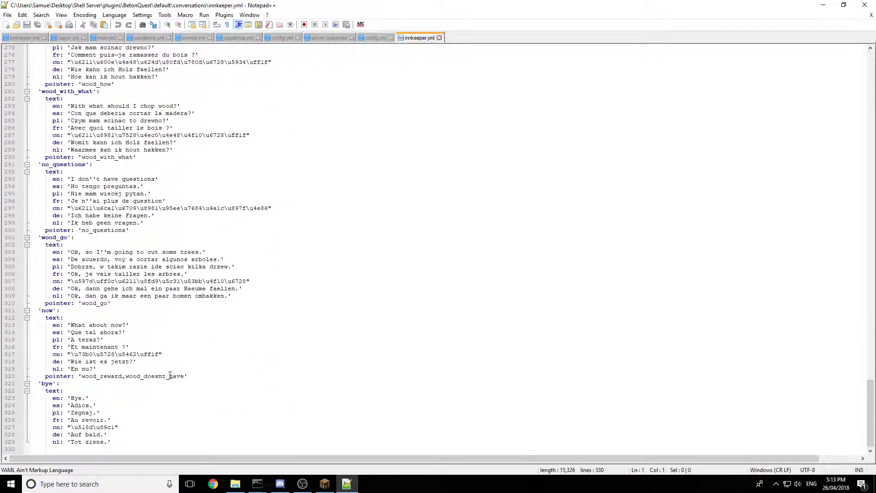
pyautogui.scroll(20, 62, 260)
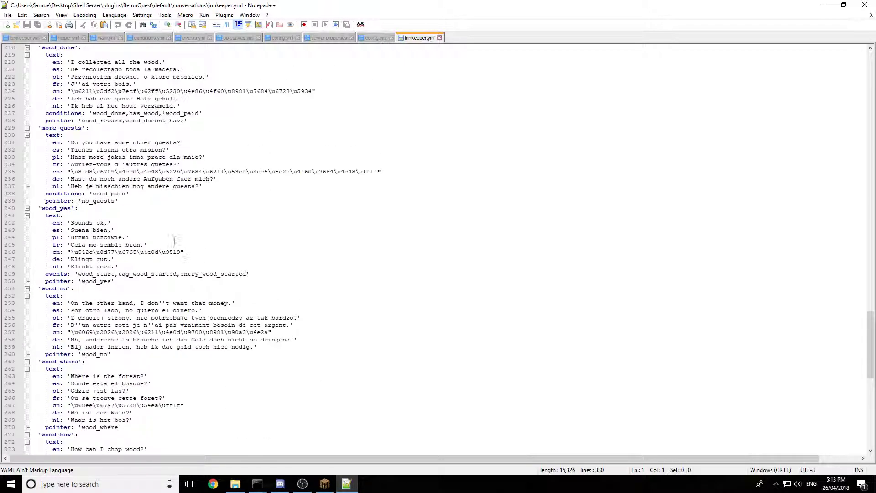
pyautogui.scroll(4, 164, 240)
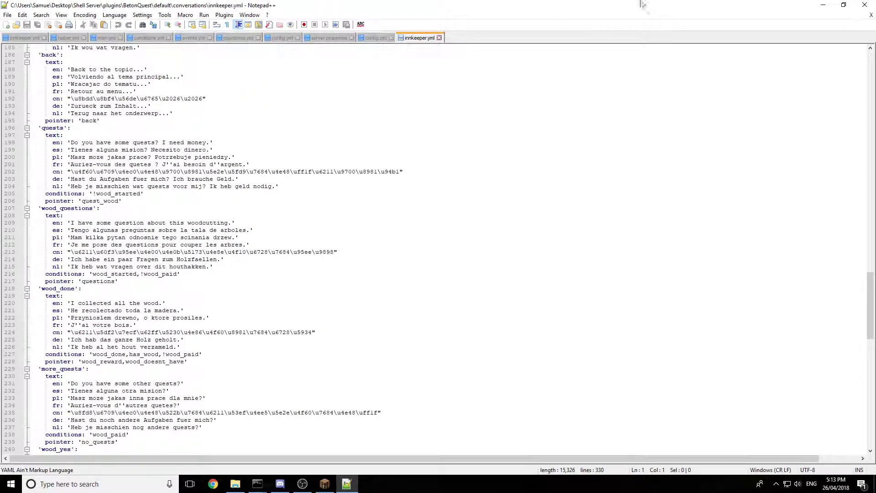
pyautogui.click(865, 4)
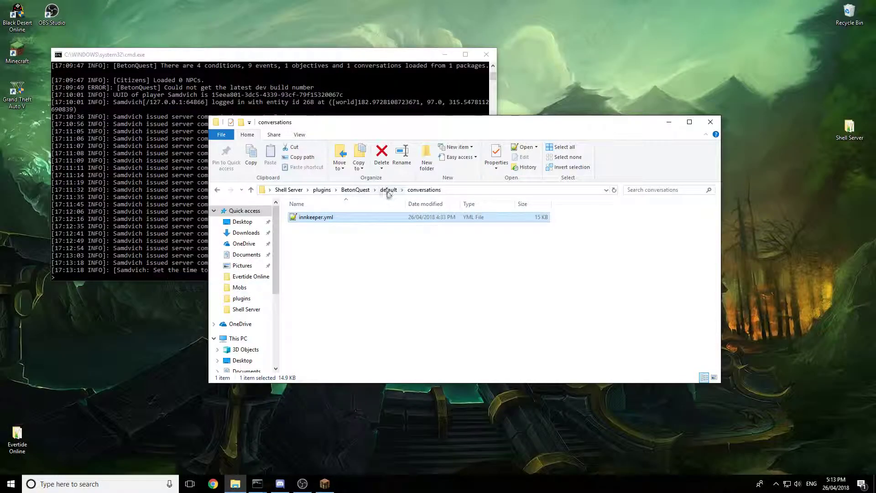
# Step: Open main.yml from BetonQuest's default folder in Notepad++ and examine the npcs entries that link NPC IDs to conversations
pyautogui.click(359, 190)
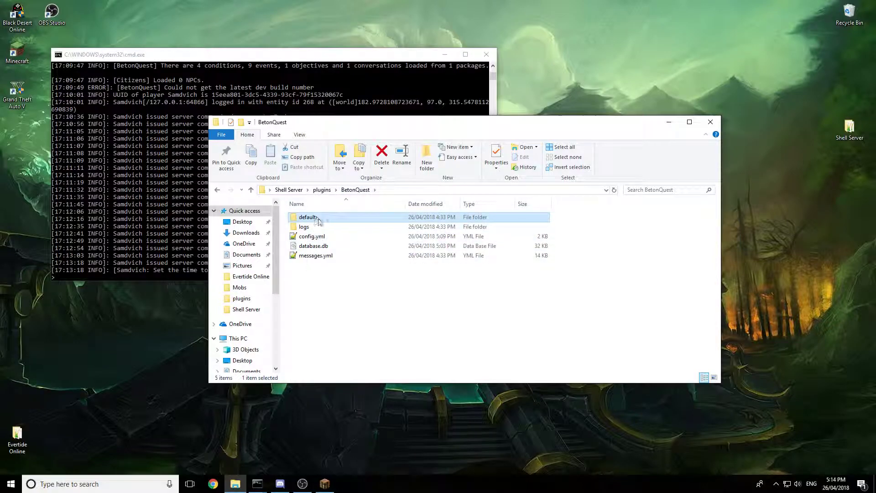
pyautogui.doubleClick(319, 219)
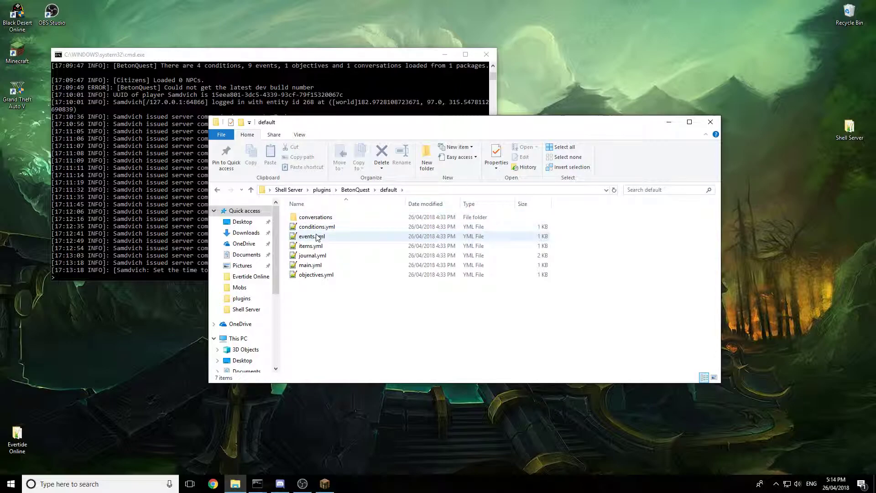
pyautogui.doubleClick(321, 265)
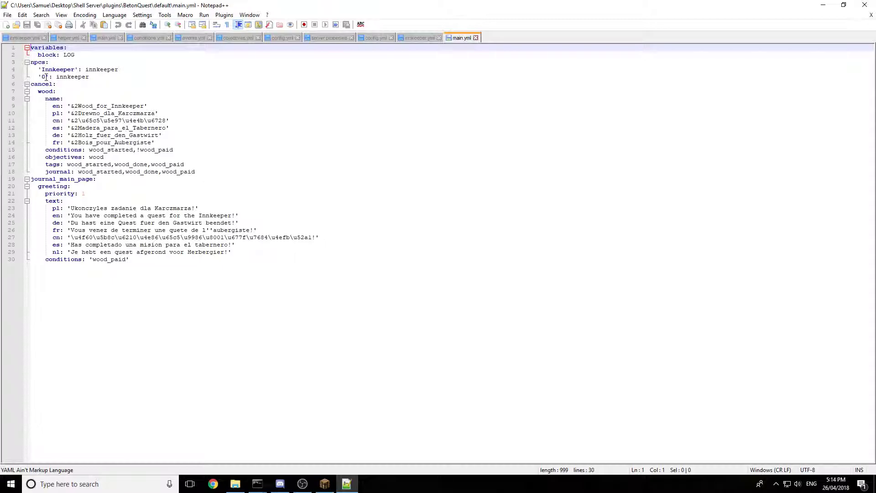
pyautogui.moveTo(33, 62); pyautogui.dragTo(89, 78)
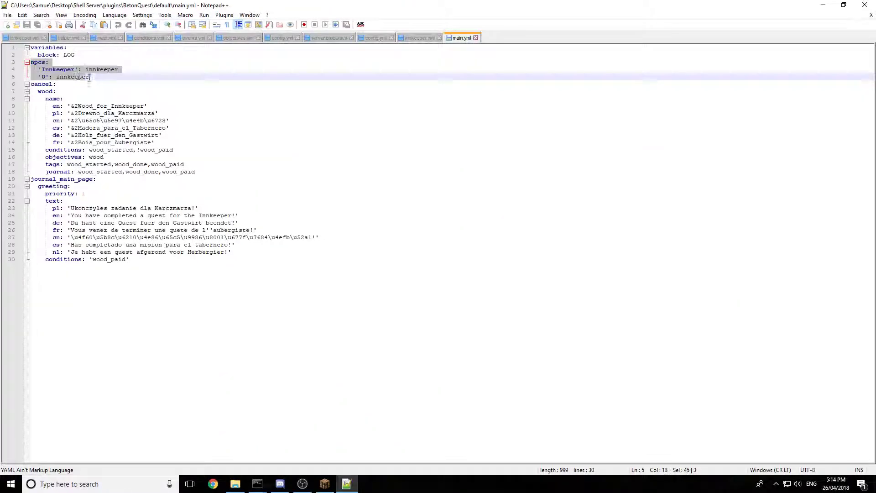
pyautogui.click(46, 77)
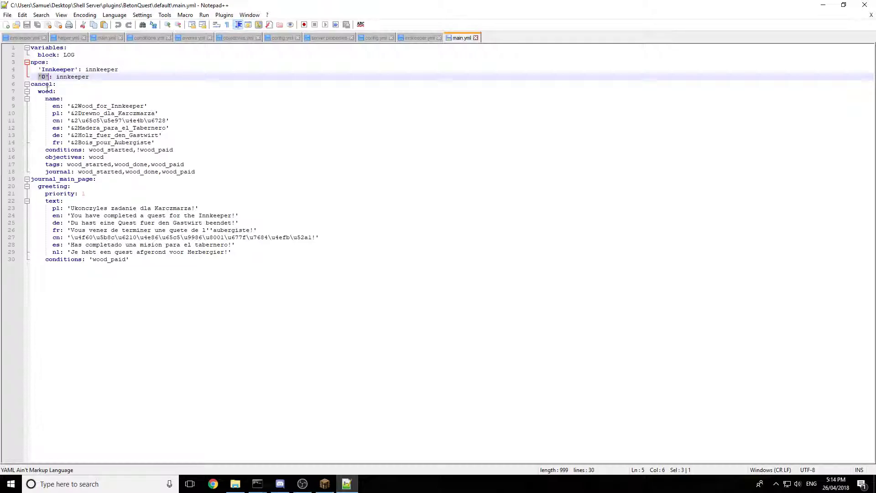
# Step: Switch to Minecraft, select the Innkeeper with /npc select, and look up its ID with /npc
pyautogui.click(328, 486)
pyautogui.click(420, 221)
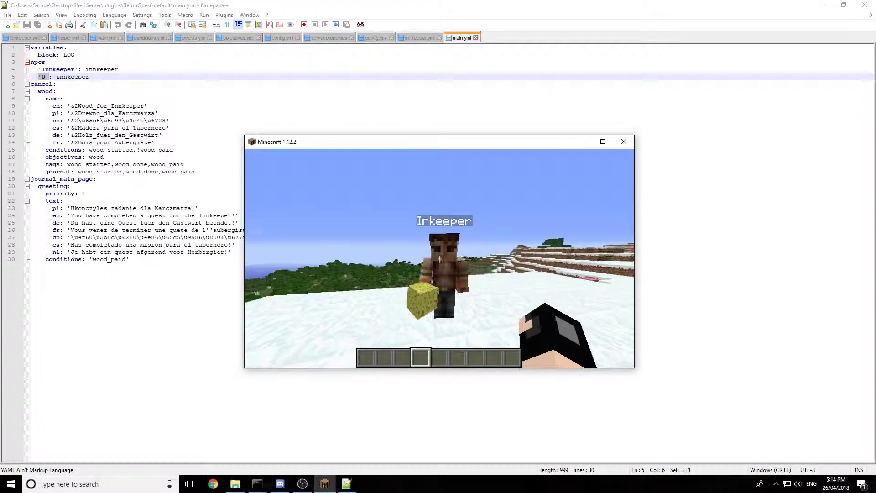
pyautogui.write('t')
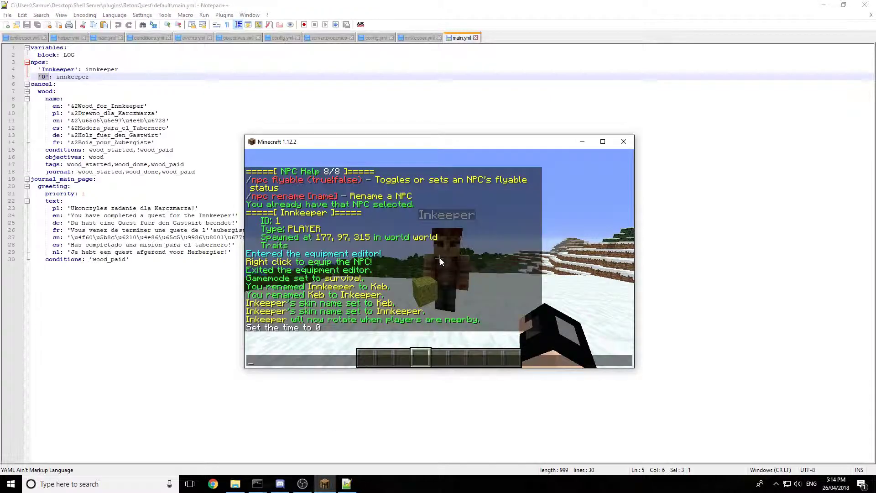
pyautogui.write('/npc select')
pyautogui.press('Return')
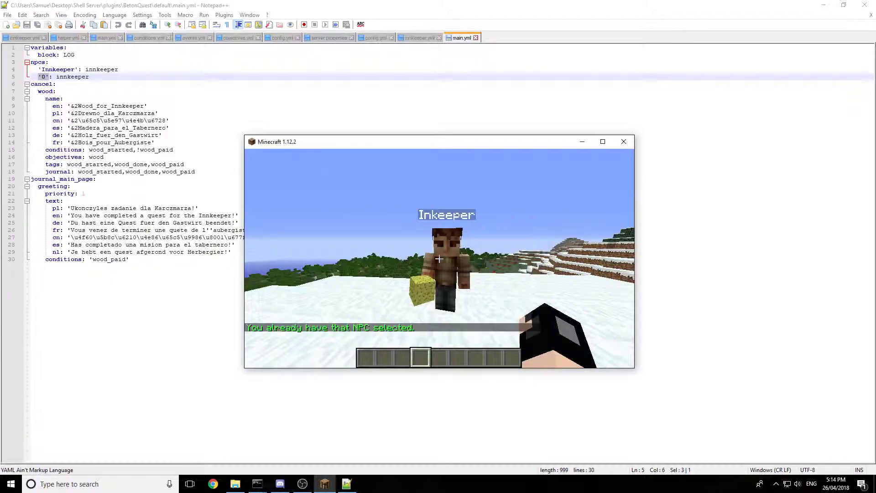
pyautogui.write('t/npc')
pyautogui.press('Return')
pyautogui.press('t')
pyautogui.press('Escape')
pyautogui.press('Escape')
# Step: Set the numeric NPC ID under npcs in main.yml to '1' and save the file
pyautogui.click(47, 78)
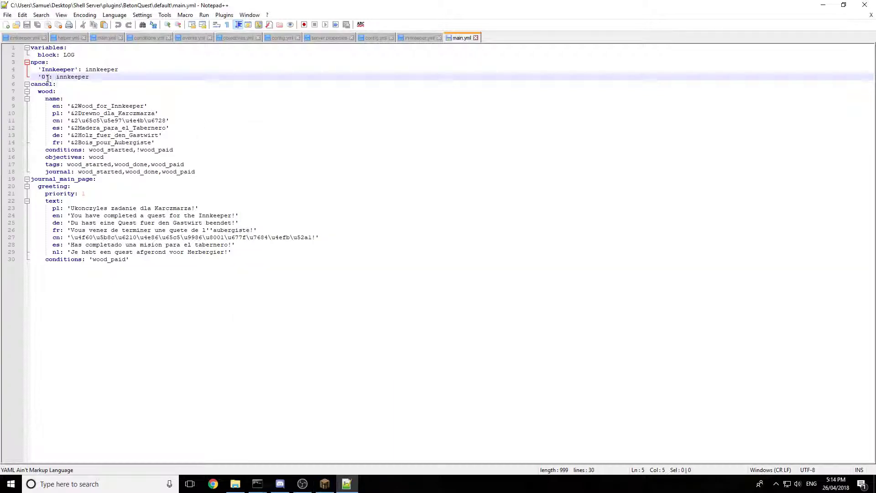
pyautogui.press('BackSpace')
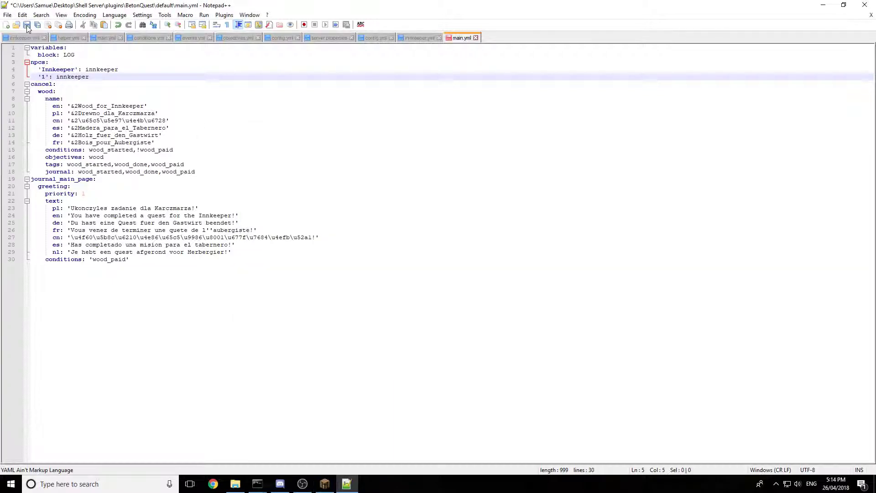
pyautogui.click(27, 26)
# Step: Stop the server in Minecraft with /stop and bring its console window forward to follow the restart
pyautogui.click(324, 484)
pyautogui.press('Escape')
pyautogui.write('/stop')
pyautogui.press('Return')
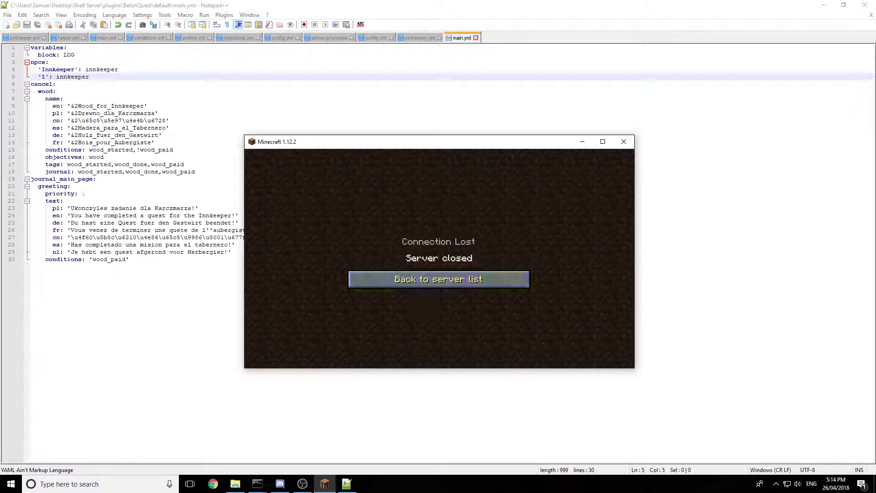
pyautogui.click(267, 480)
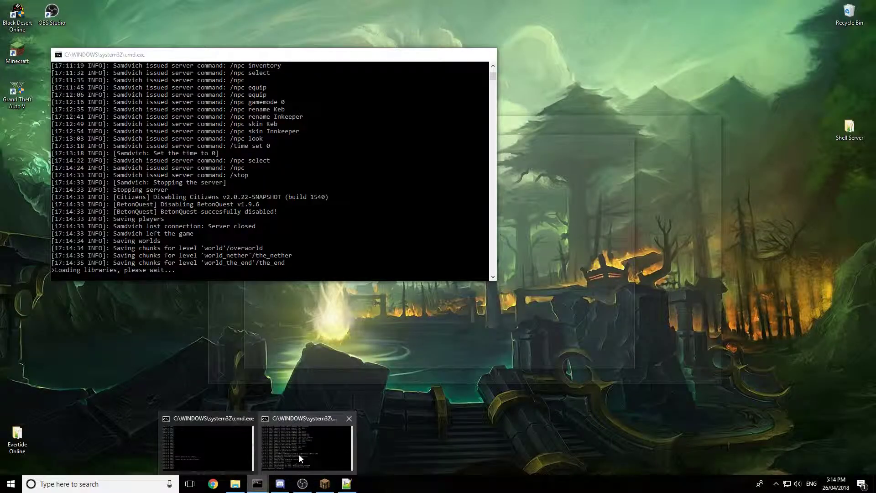
pyautogui.click(282, 451)
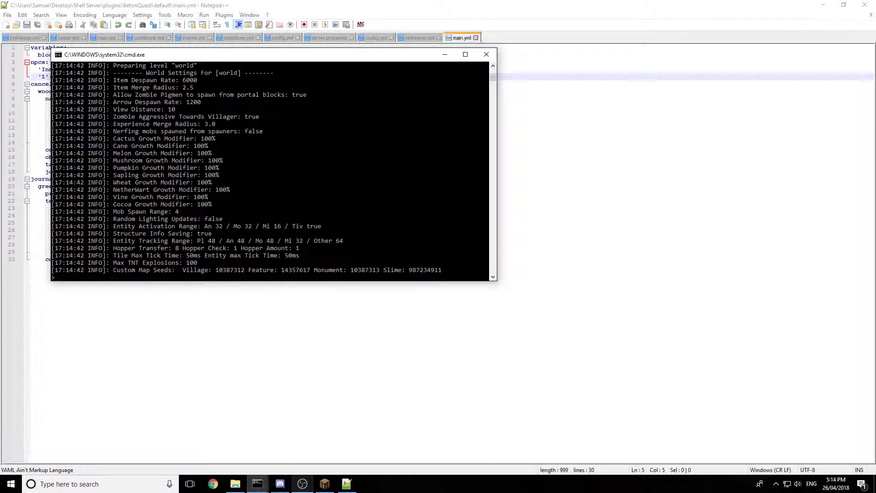
pyautogui.click(324, 484)
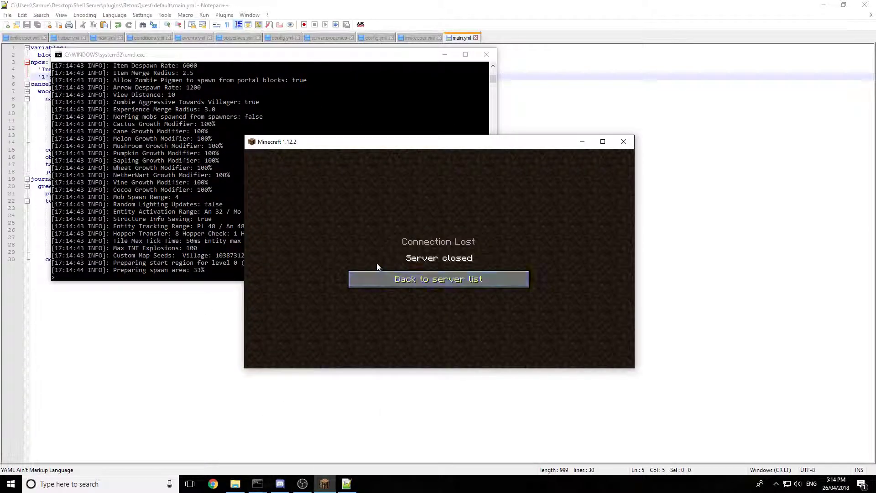
pyautogui.click(378, 280)
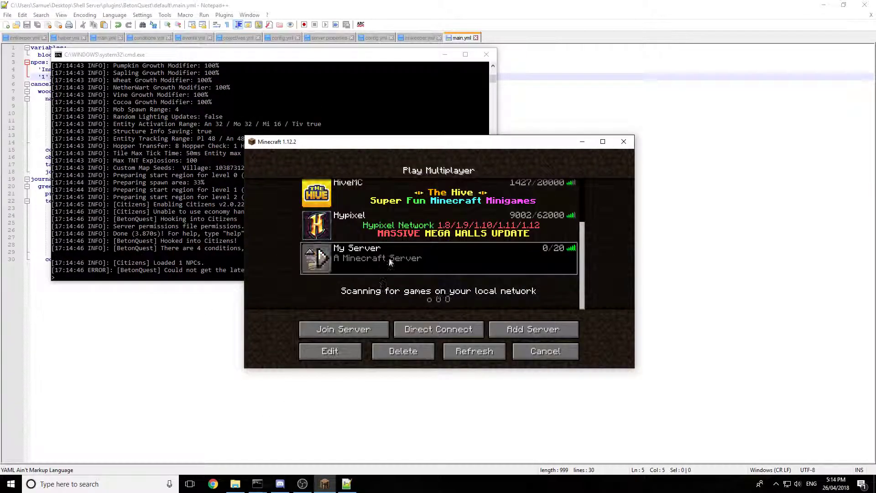
pyautogui.click(470, 351)
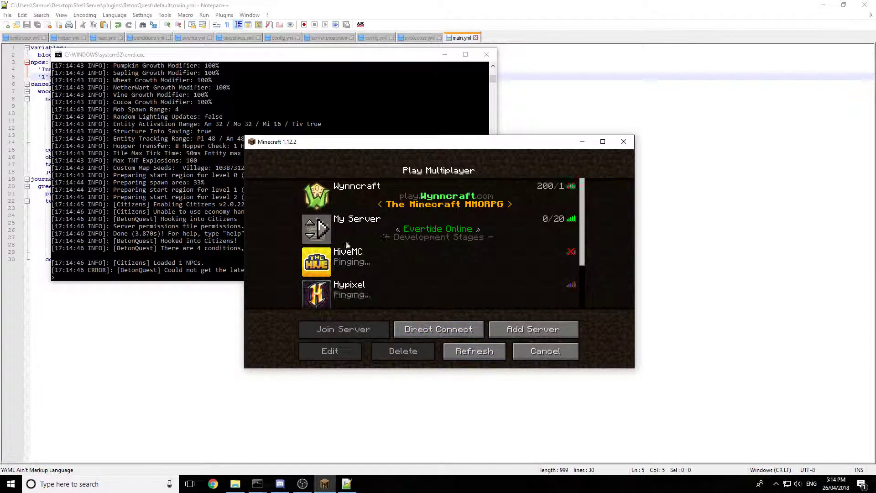
pyautogui.click(156, 217)
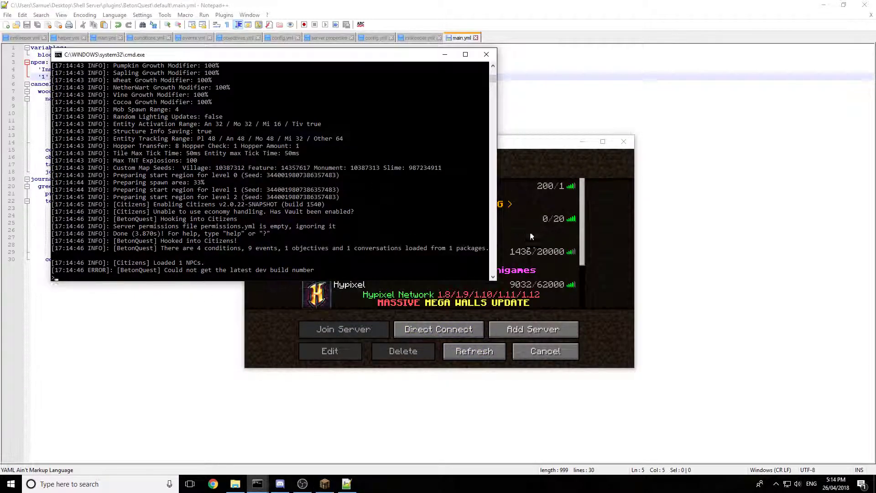
pyautogui.click(582, 237)
pyautogui.moveTo(582, 238); pyautogui.dragTo(582, 260)
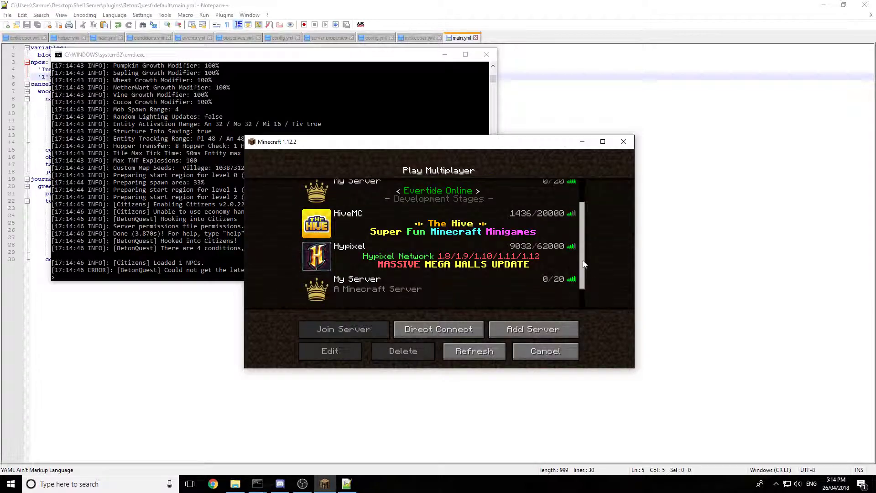
pyautogui.doubleClick(492, 278)
pyautogui.click(492, 279)
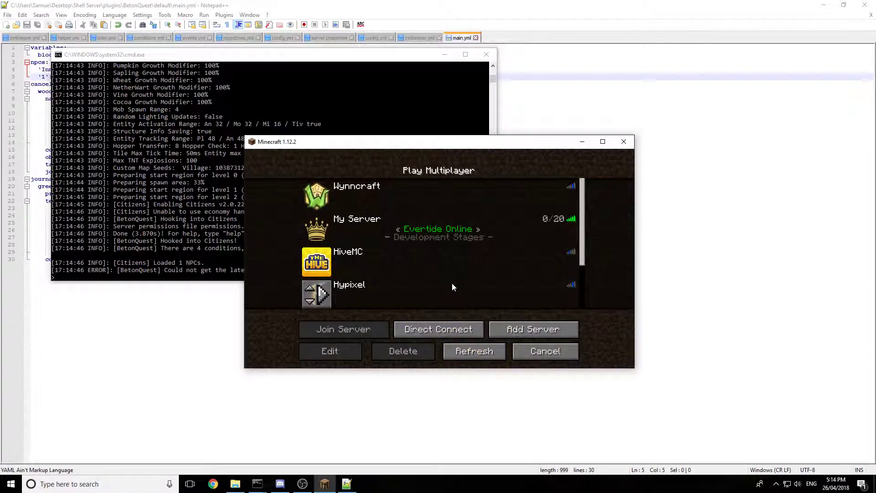
pyautogui.scroll(-3, 449, 281)
pyautogui.doubleClick(439, 256)
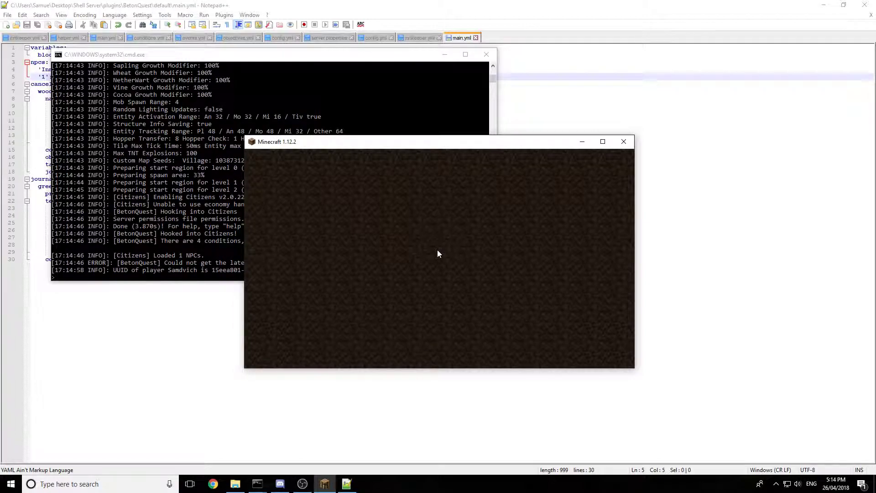
# Step: Talk to the Innkeeper, ask for quests, accept the wood-gathering job, and end the conversation by going to cut trees
pyautogui.press('w')
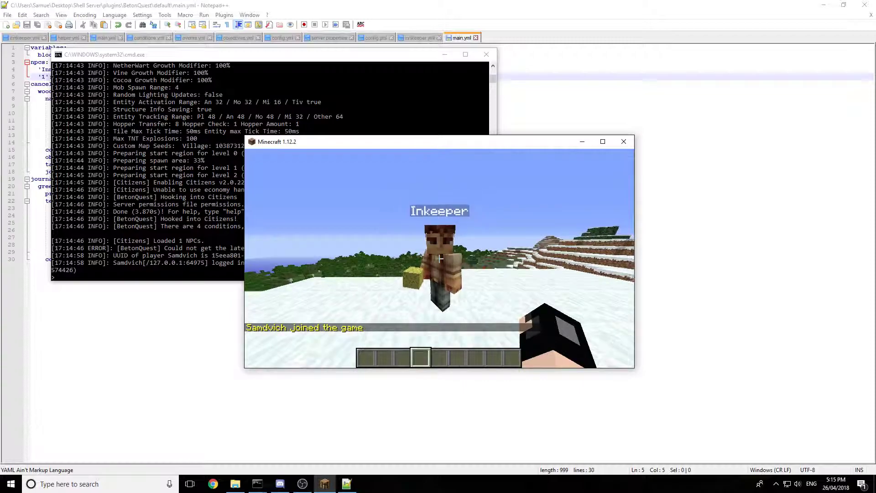
pyautogui.rightClick(439, 258)
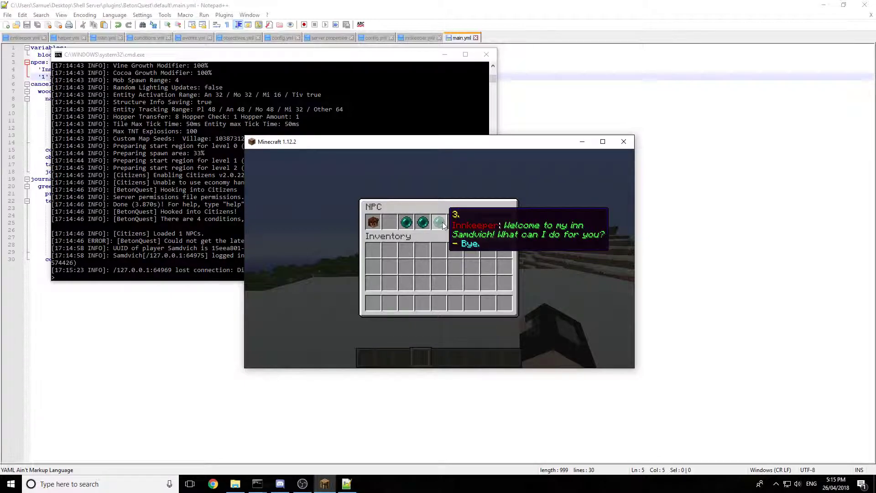
pyautogui.click(422, 221)
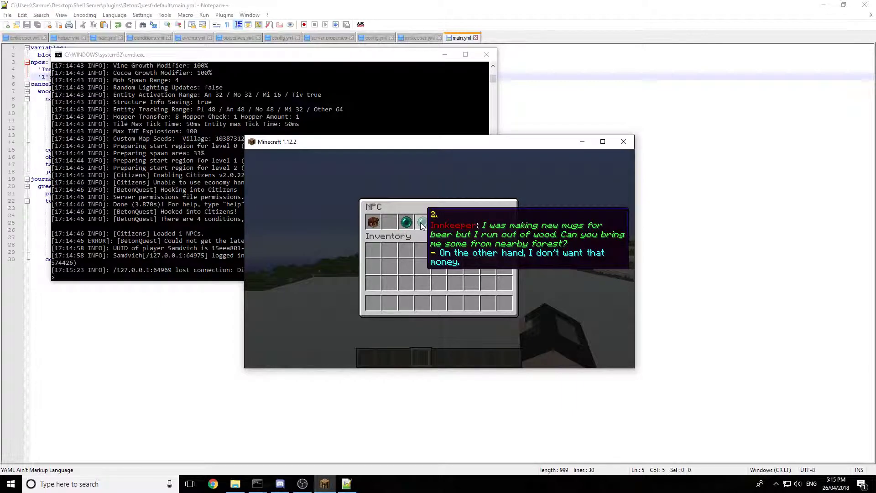
pyautogui.click(408, 222)
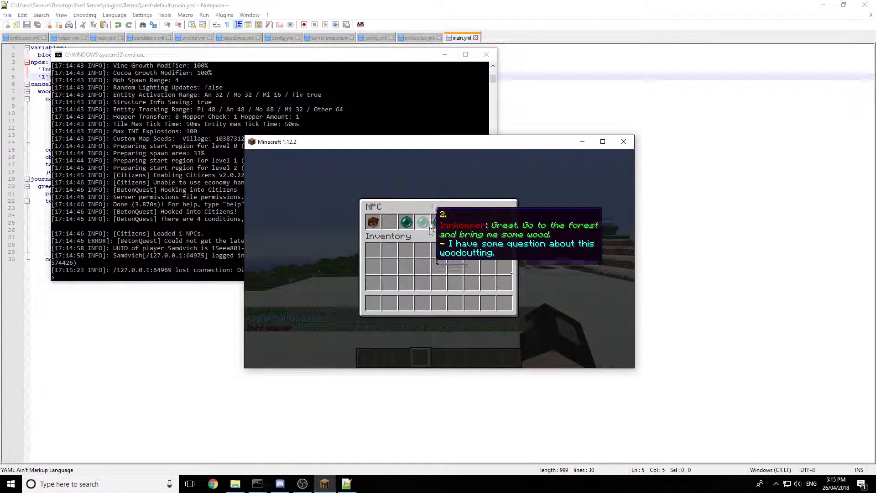
pyautogui.click(404, 224)
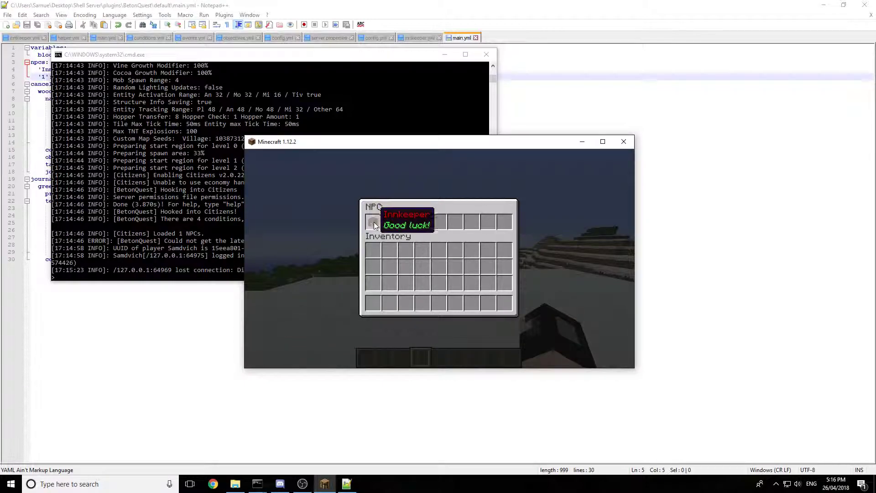
pyautogui.press('Escape')
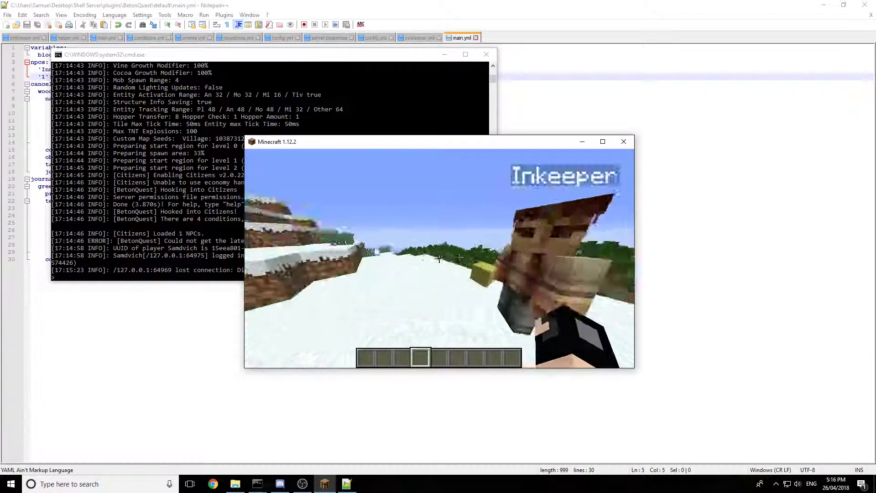
# Step: Leave the inventory and set the game mode to Creative with /gamemode 1
pyautogui.press('e')
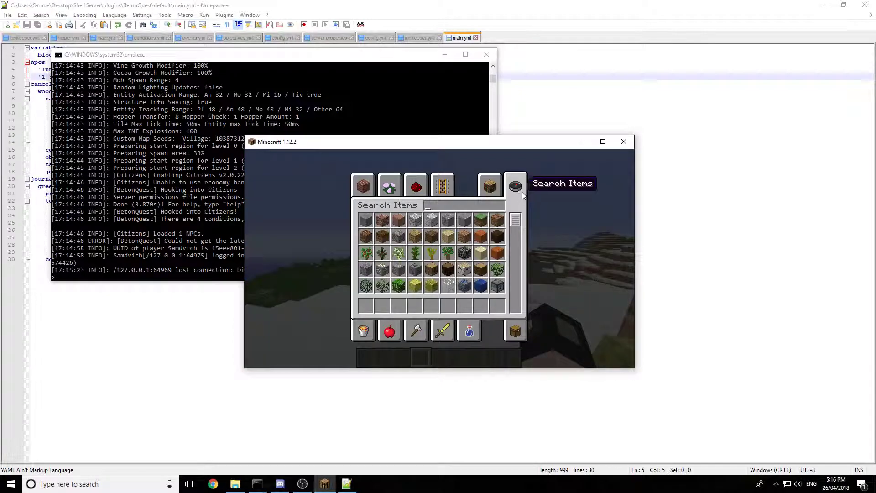
pyautogui.press('e')
pyautogui.press('/')
pyautogui.write('gamemode 1')
pyautogui.press('Return')
pyautogui.press('e')
pyautogui.press('e')
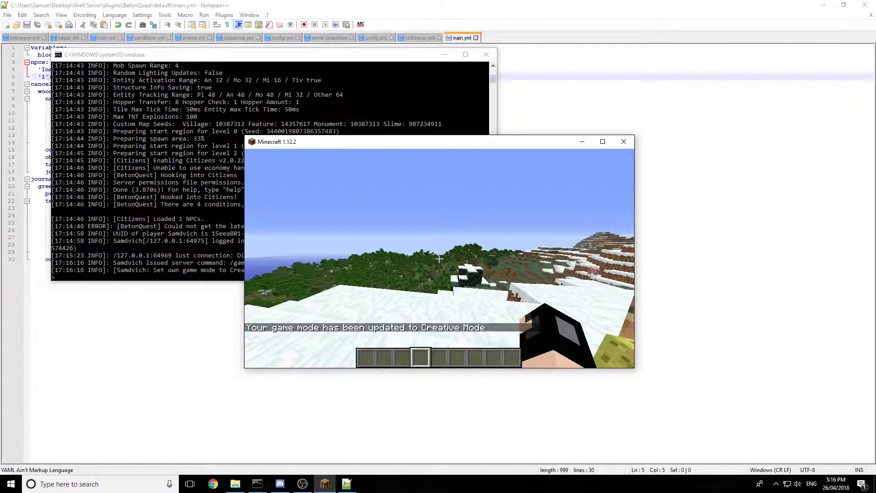
# Step: Search the creative inventory for "ax" and put a Diamond Axe in the sixth hotbar slot
pyautogui.press('t')
pyautogui.press('Up')
pyautogui.press('Escape')
pyautogui.write('e')
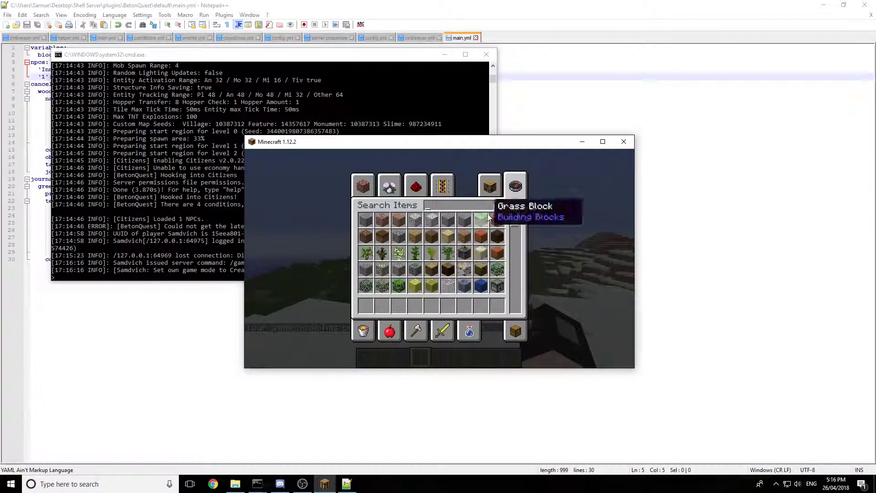
pyautogui.write('ax')
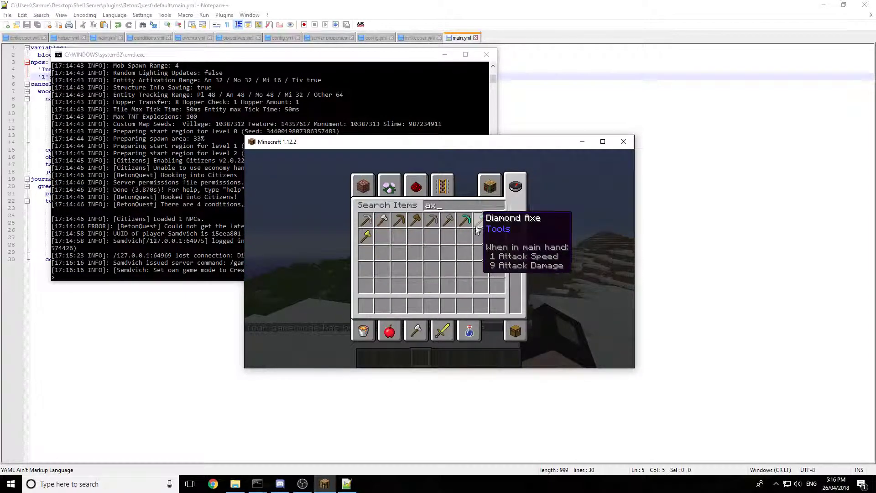
pyautogui.click(481, 220)
pyautogui.click(448, 305)
# Step: Switch the game mode back to Survival and head down the slope toward the forest
pyautogui.write('e/gamem')
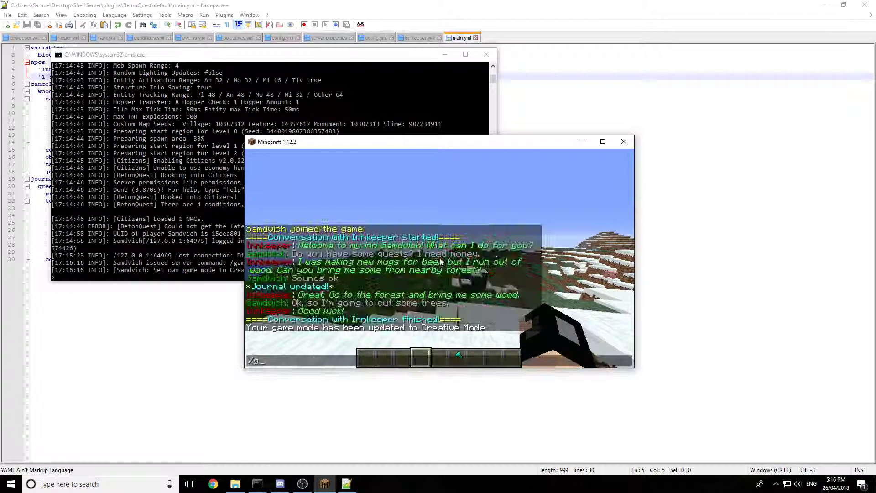
pyautogui.press('Return')
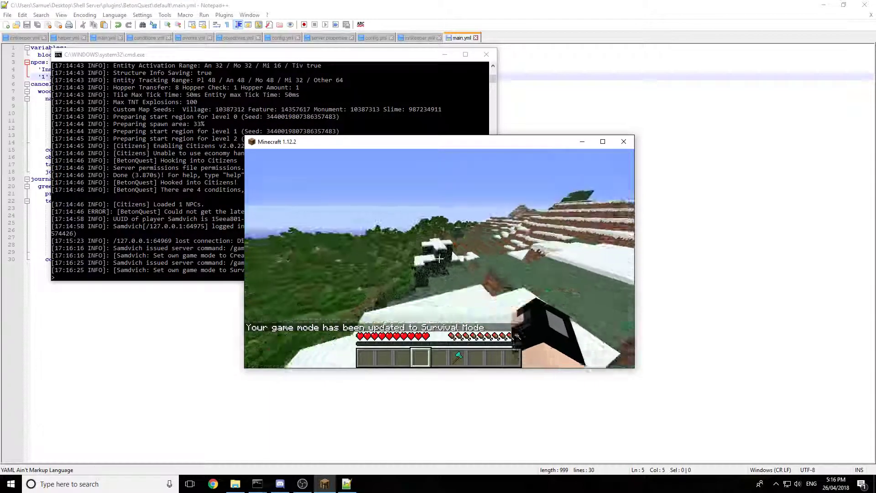
pyautogui.press('6')
pyautogui.press('5')
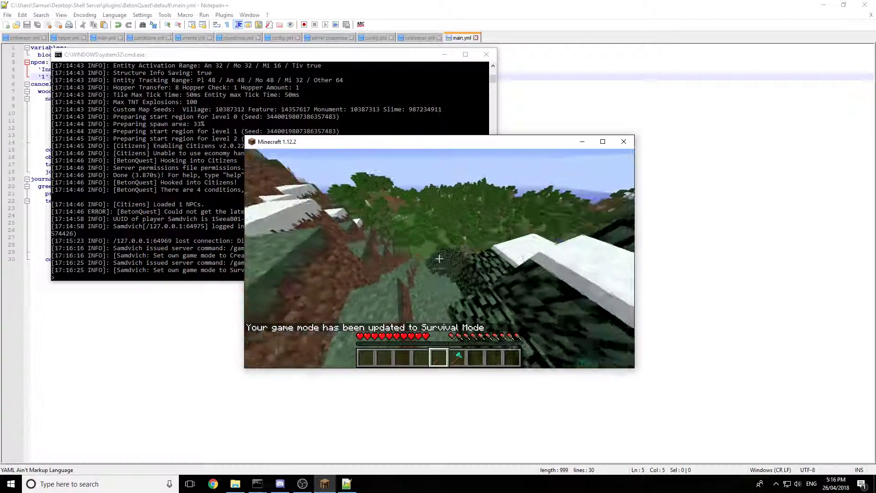
# Step: Get the quest journal with /j and open it from the ninth hotbar slot to read the Innkeeper's entry
pyautogui.press('t')
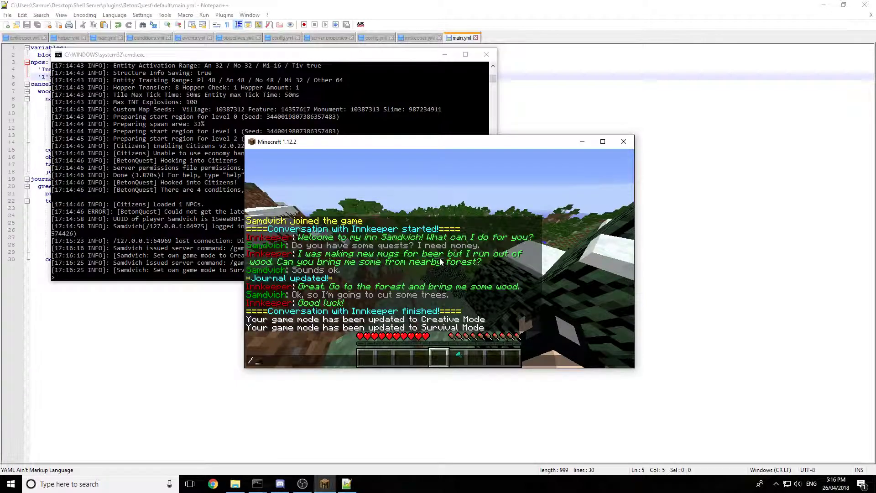
pyautogui.write('/j')
pyautogui.press('Return')
pyautogui.press('8')
pyautogui.press('9')
pyautogui.rightClick(439, 259)
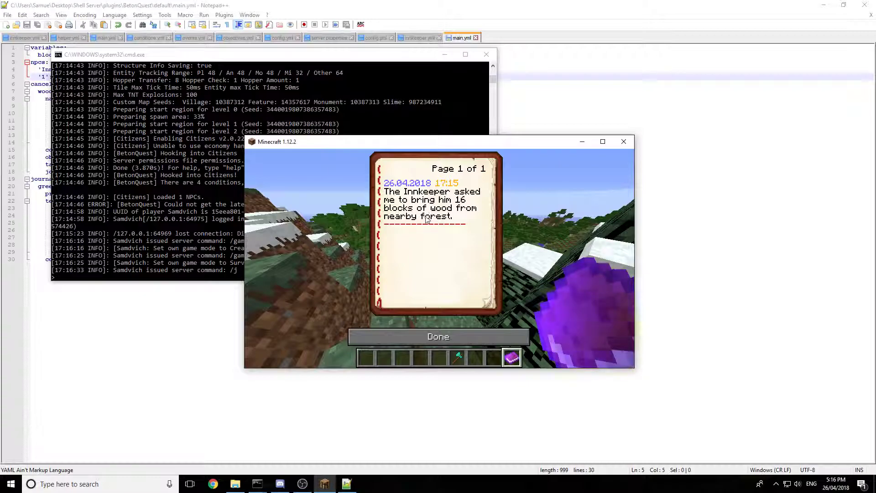
# Step: Close the journal and chop wood in the forest with the Diamond Axe to gather 16 blocks
pyautogui.click(453, 338)
pyautogui.press('6')
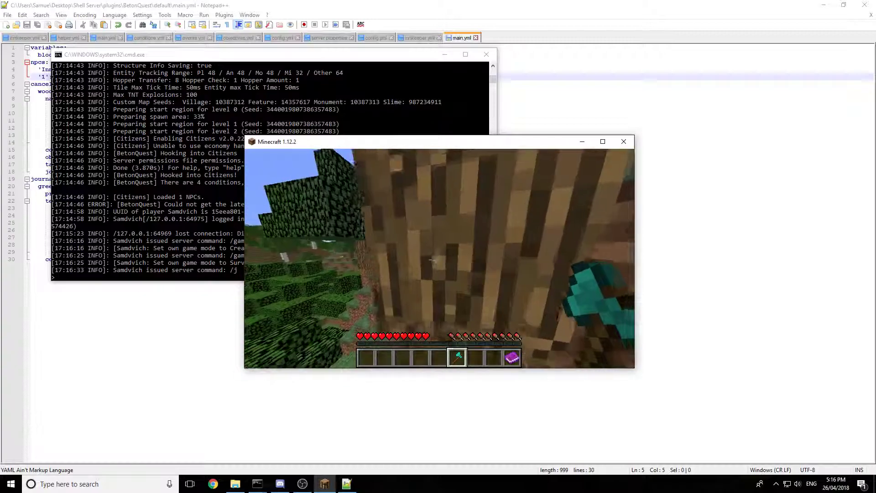
pyautogui.moveTo(439, 259); pyautogui.dragTo(439, 259)
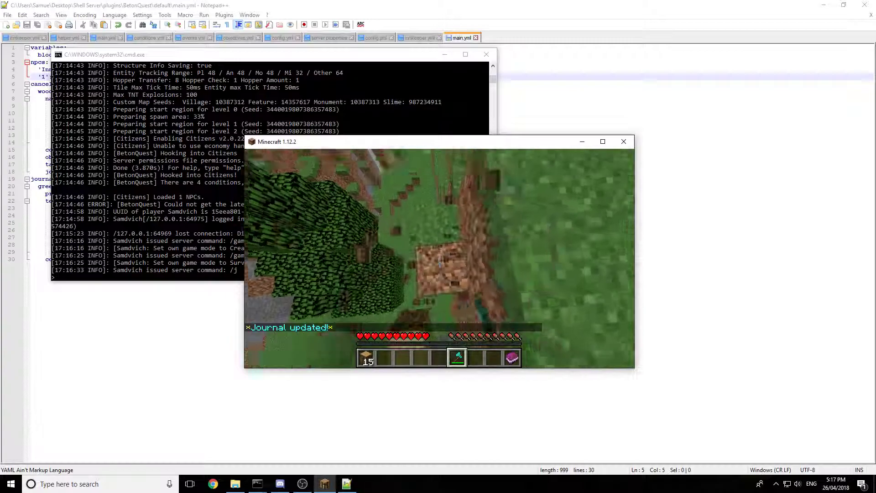
pyautogui.press('t')
pyautogui.press('Escape')
# Step: Open the quest journal from the ninth hotbar slot to read its new entry, and close it
pyautogui.scroll(-3, 439, 258)
pyautogui.scroll(1, 439, 259)
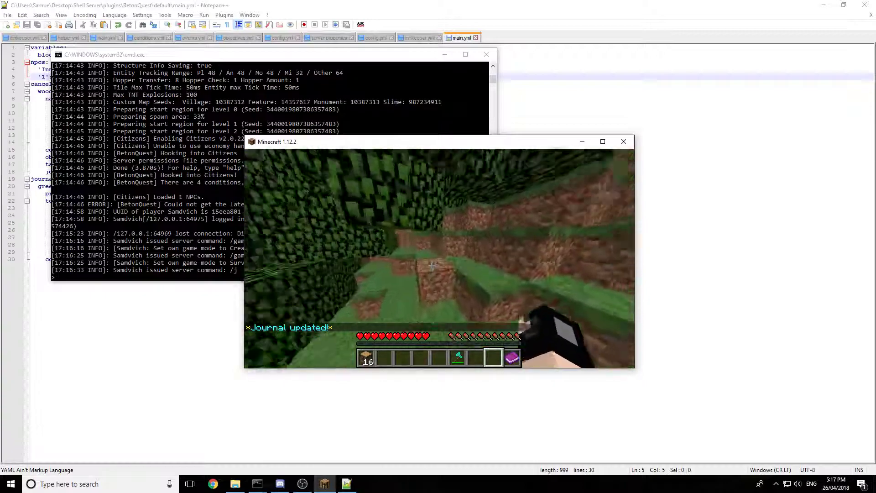
pyautogui.scroll(-1, 440, 258)
pyautogui.scroll(1, 439, 258)
pyautogui.scroll(-1, 439, 259)
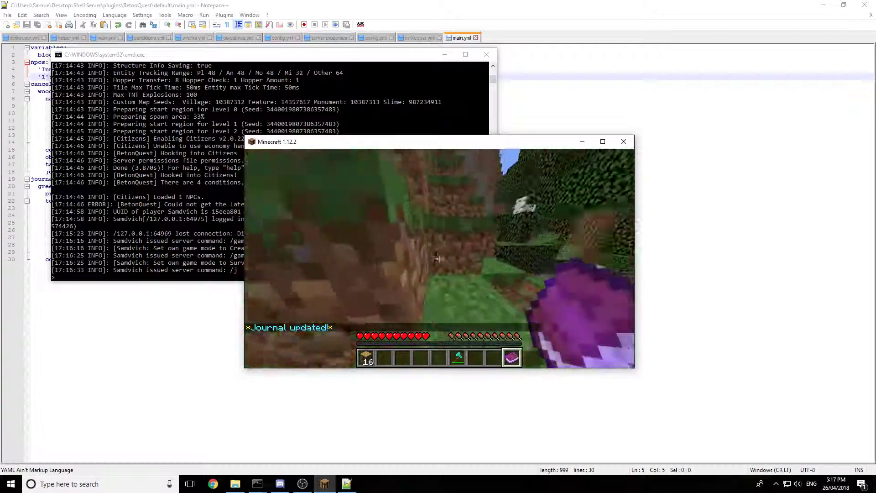
pyautogui.rightClick(439, 258)
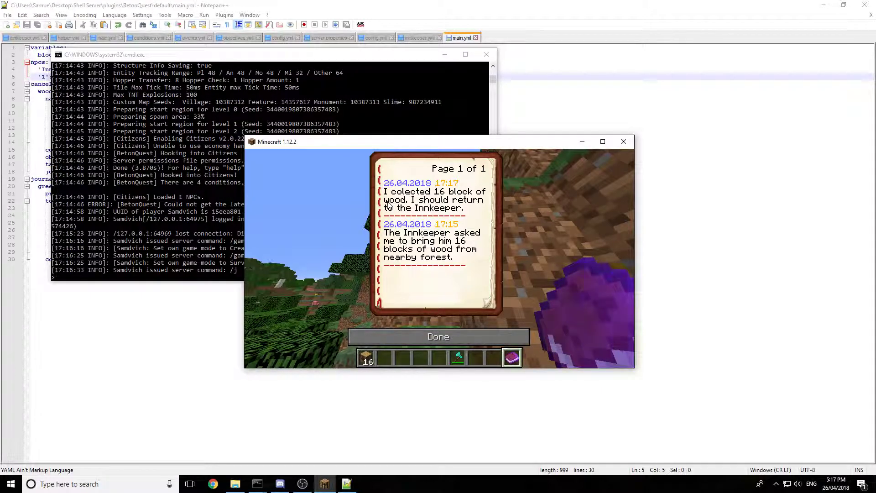
pyautogui.click(457, 334)
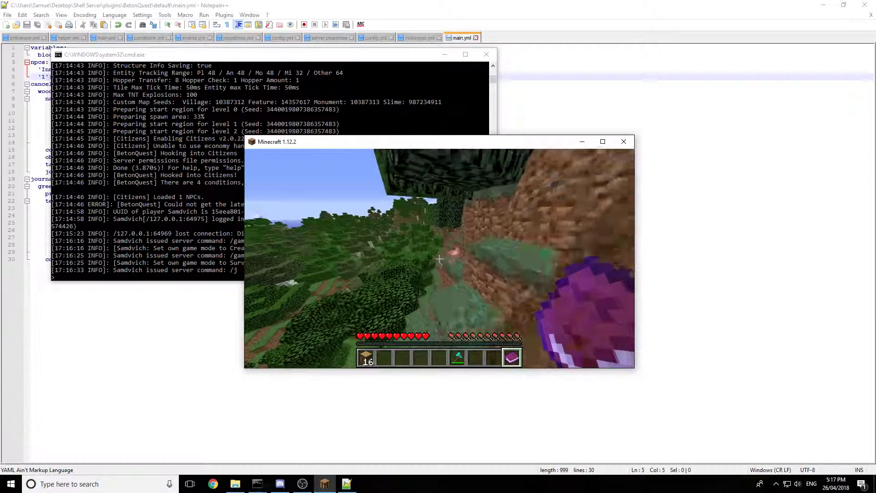
# Step: Set the game mode to Creative with /gamemode 1 and select an empty hotbar slot
pyautogui.write('/game')
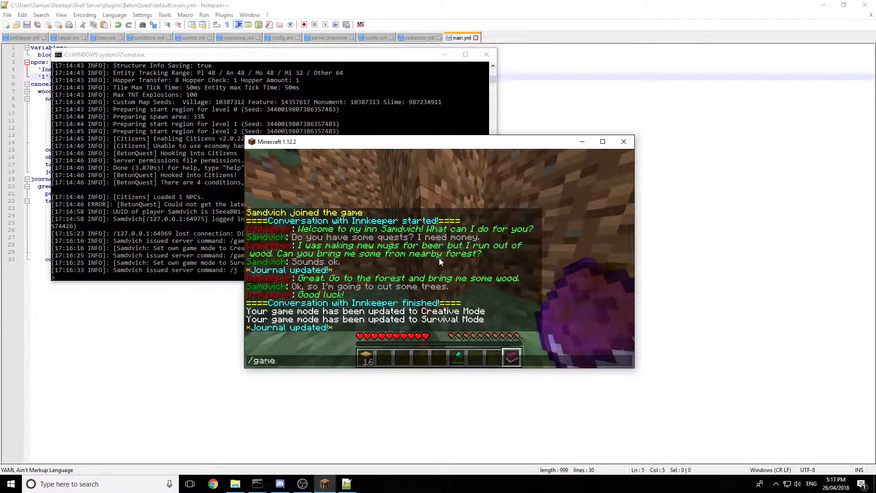
pyautogui.write('mode 1')
pyautogui.press('Return')
pyautogui.press('2')
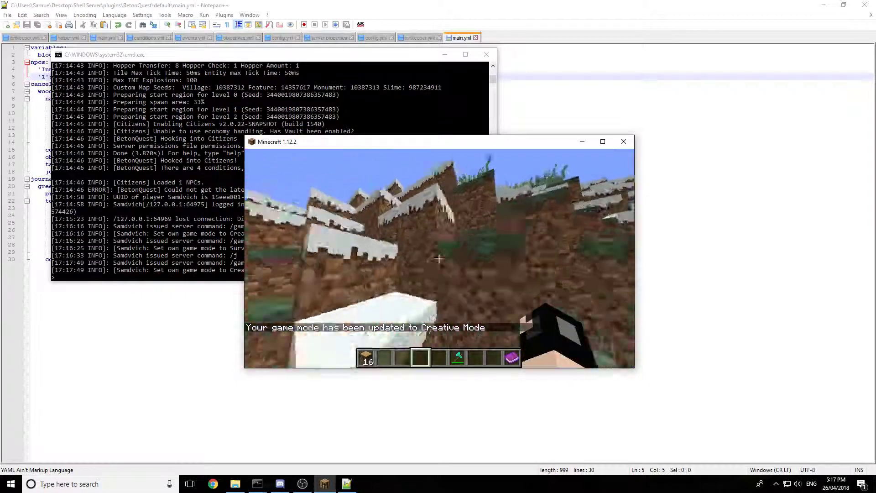
# Step: Fly back up the slope and stand in front of the Innkeeper NPC
pyautogui.press('space')
pyautogui.press('space')
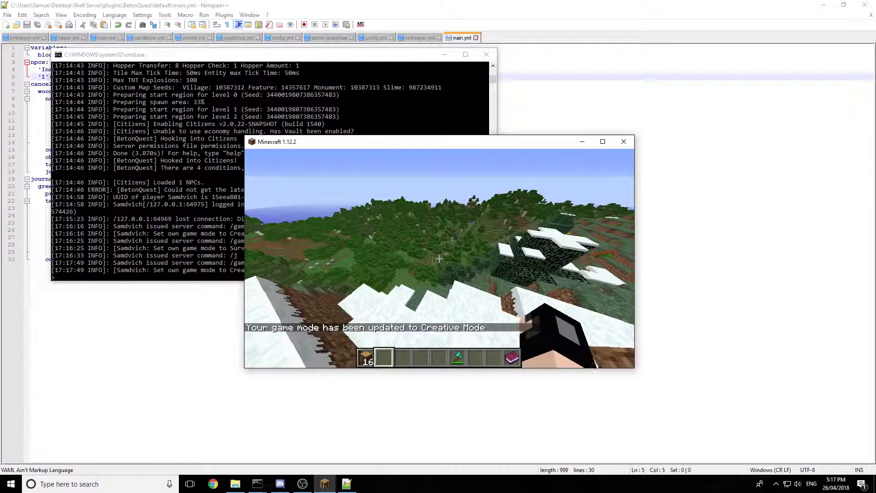
pyautogui.press('e')
pyautogui.press('e')
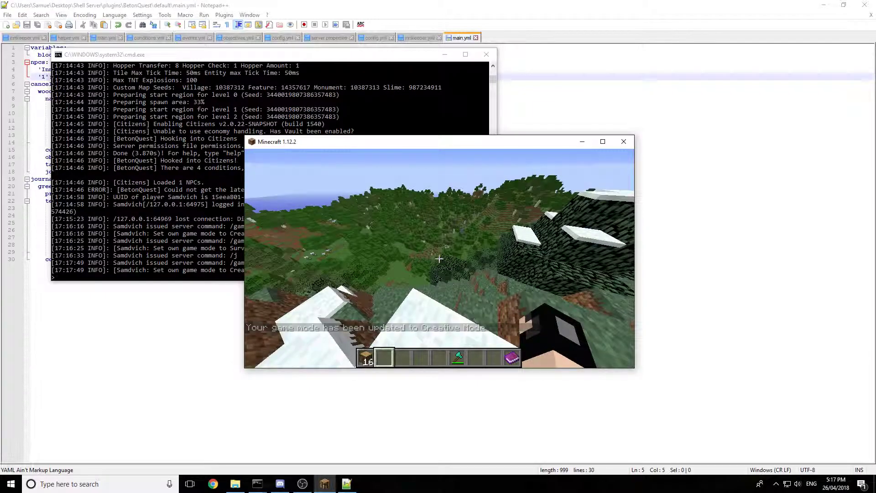
pyautogui.press('Escape')
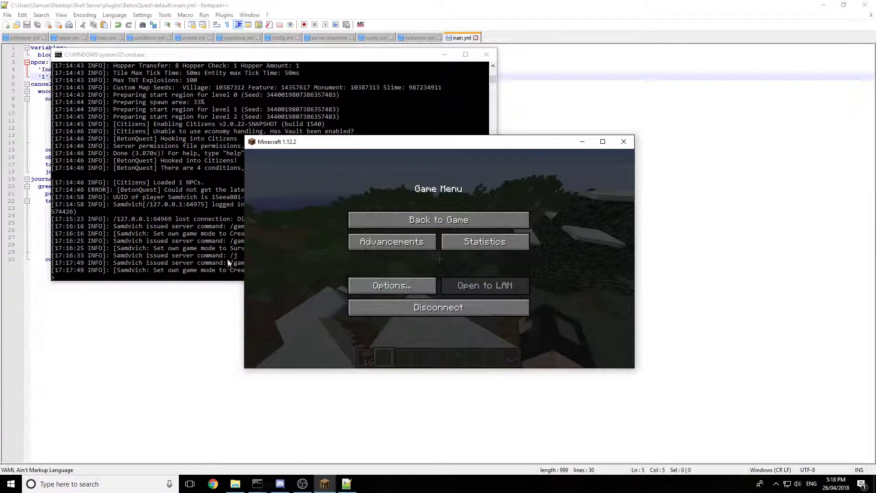
pyautogui.click(379, 220)
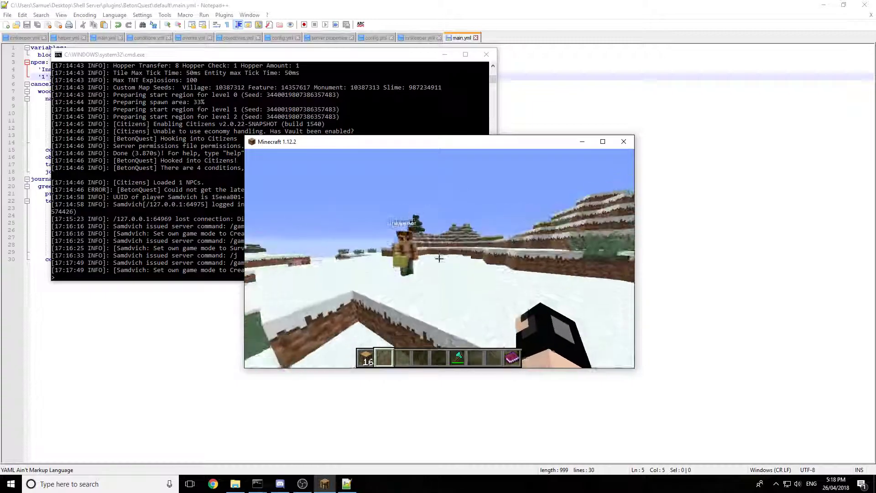
pyautogui.press('w')
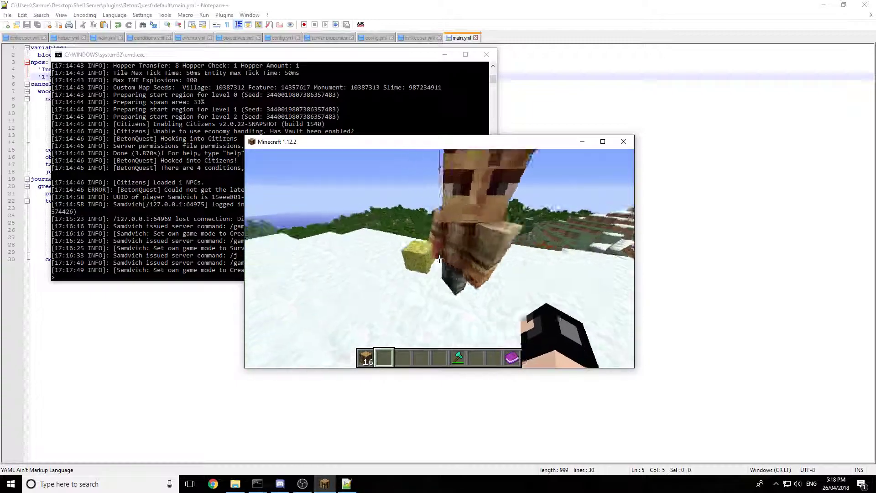
pyautogui.press('s')
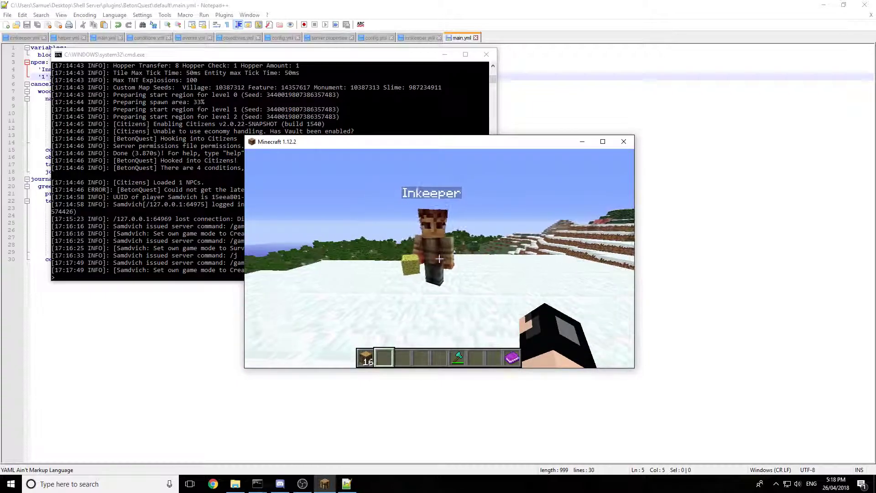
pyautogui.press('w')
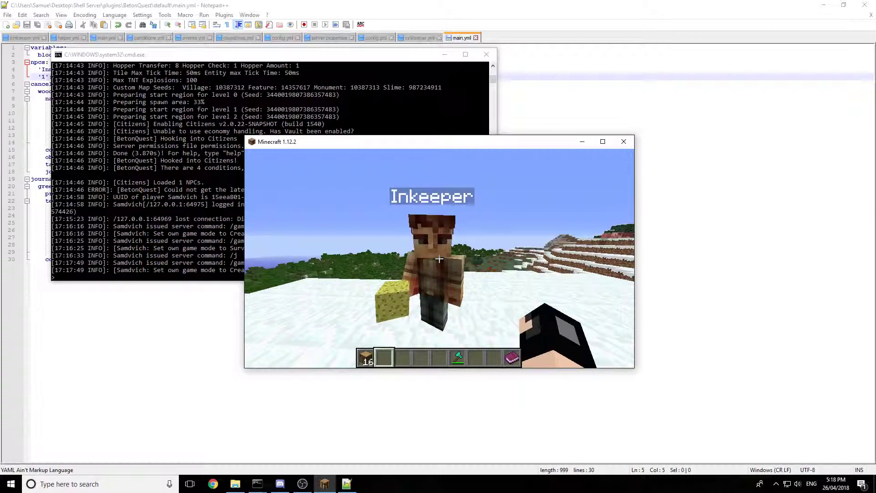
# Step: Talk to the Innkeeper, report "I collected all the wood." to hand it in, and leave the conversation
pyautogui.rightClick(440, 258)
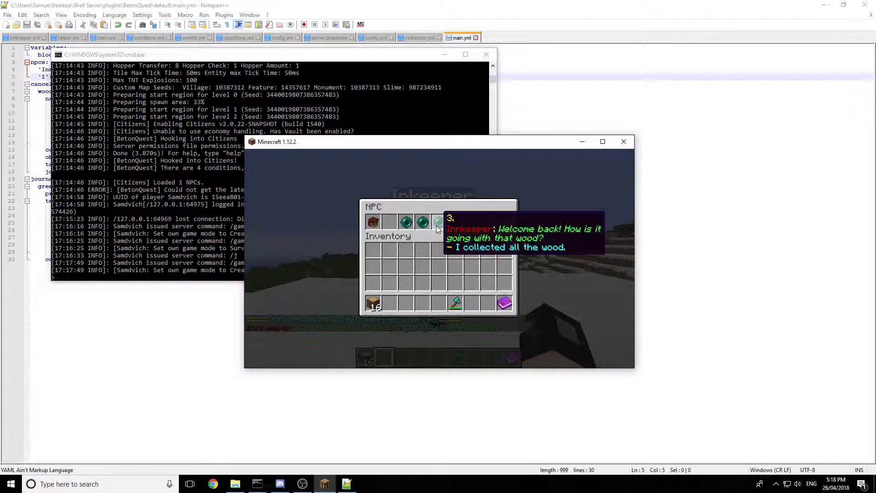
pyautogui.click(436, 225)
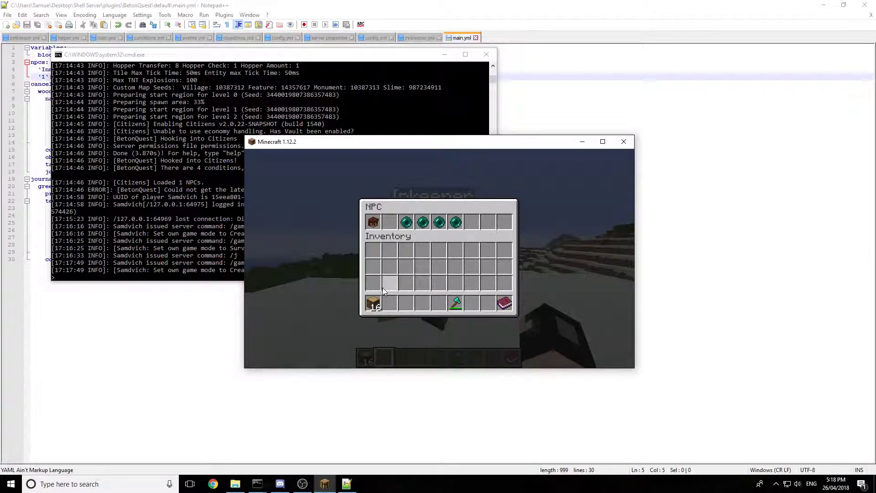
pyautogui.click(454, 222)
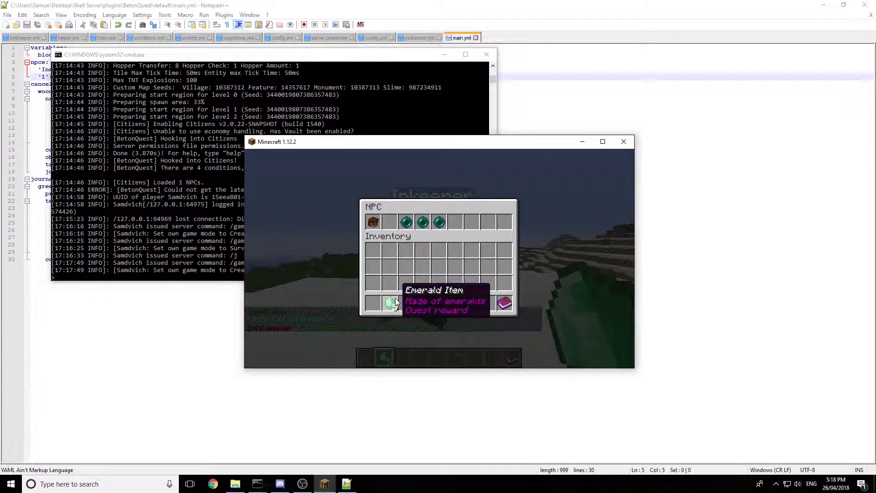
pyautogui.press('Escape')
# Step: Check the chat log and the inventory for the quest reward
pyautogui.press('t')
pyautogui.press('Escape')
pyautogui.press('e')
pyautogui.press('Escape')
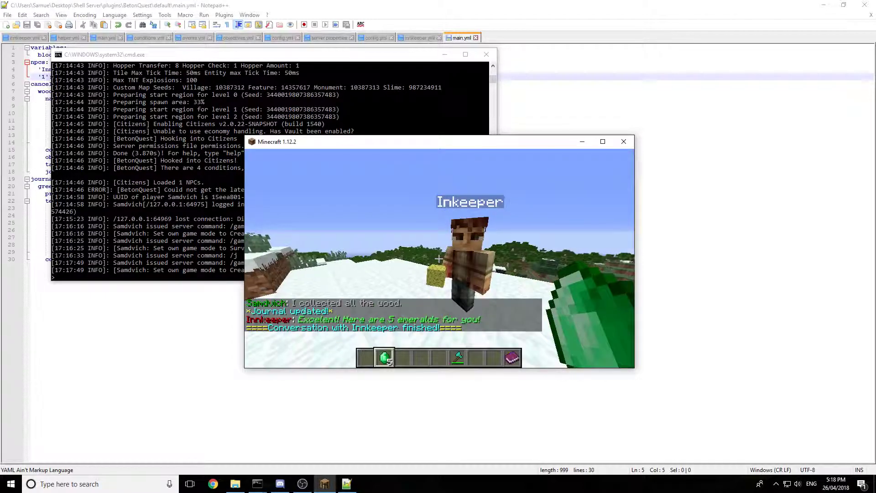
pyautogui.press('2')
pyautogui.press('3')
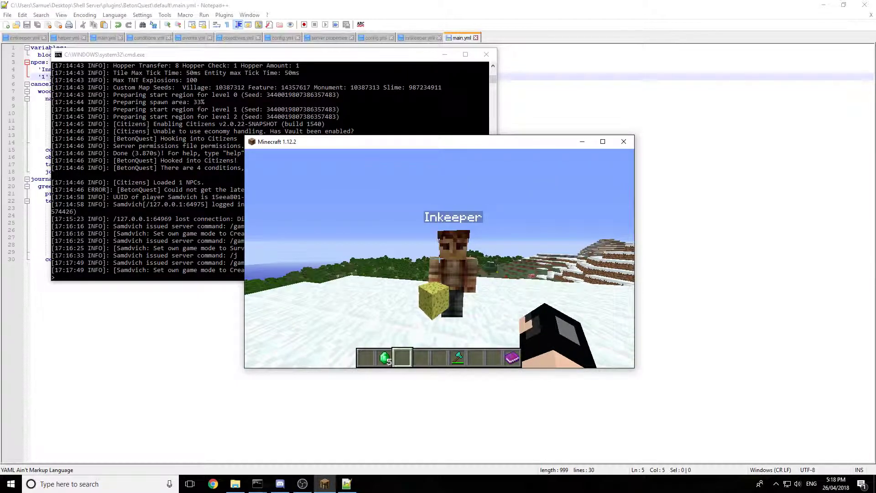
# Step: Talk to the Innkeeper again to check the greeting, leave the conversation and step back
pyautogui.rightClick(440, 260)
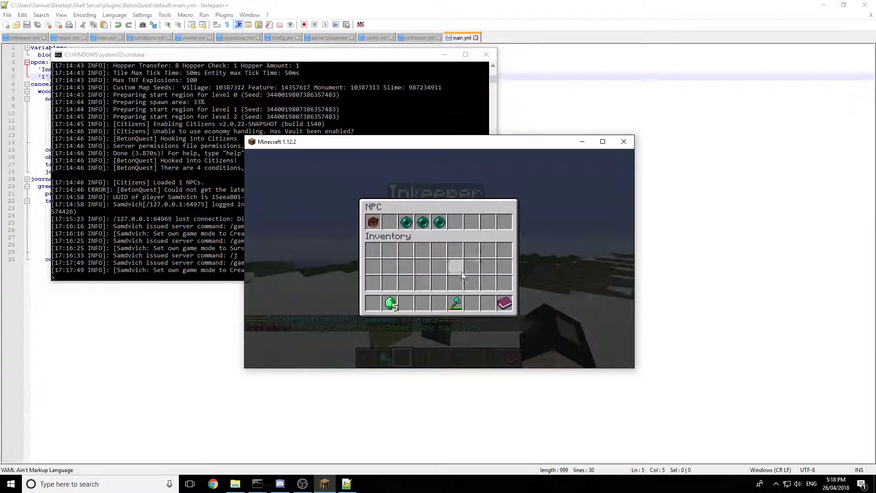
pyautogui.press('Escape')
pyautogui.press('s')
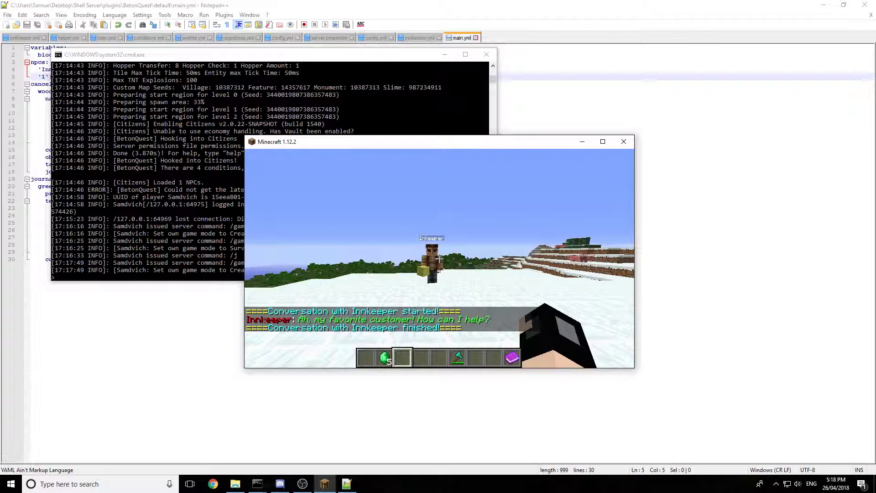
# Step: Search the creative inventory for "cl", put Clay in the seventh hotbar slot and place a block beside the Innkeeper
pyautogui.scroll(-4, 439, 259)
pyautogui.press('w')
pyautogui.press('w')
pyautogui.scroll(2, 438, 259)
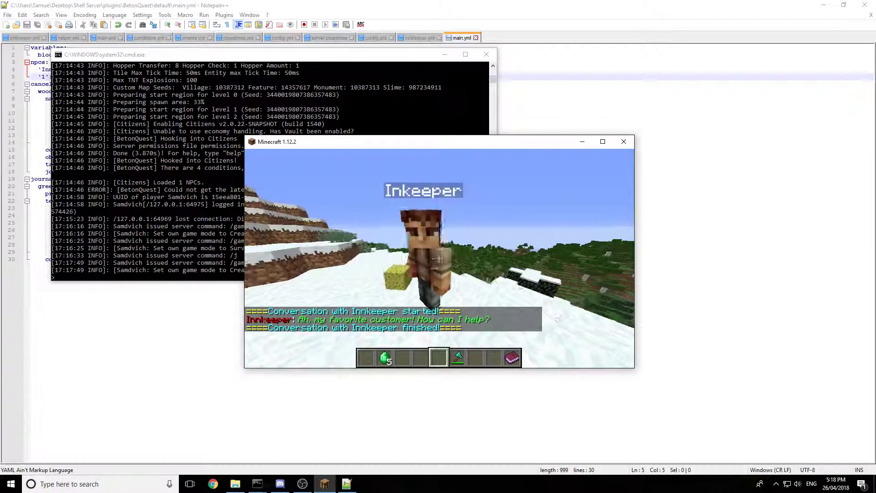
pyautogui.scroll(-2, 439, 259)
pyautogui.write('e')
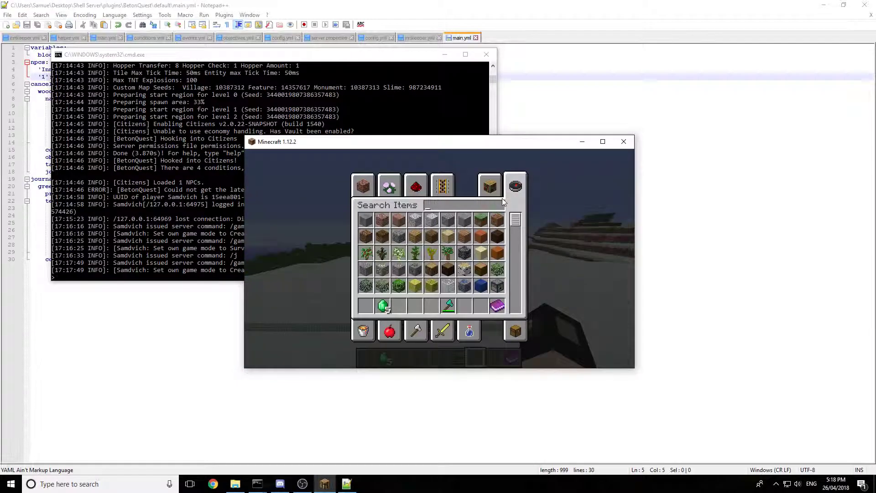
pyautogui.write('cl')
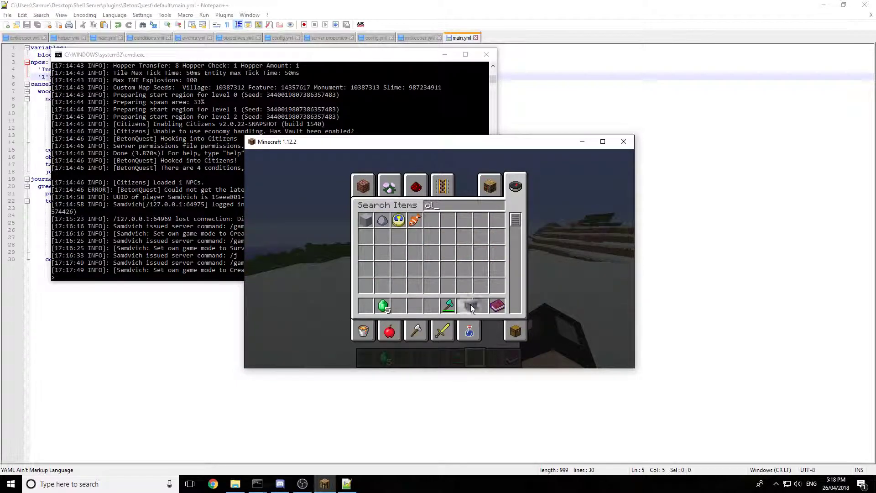
pyautogui.press('Escape')
pyautogui.press('w')
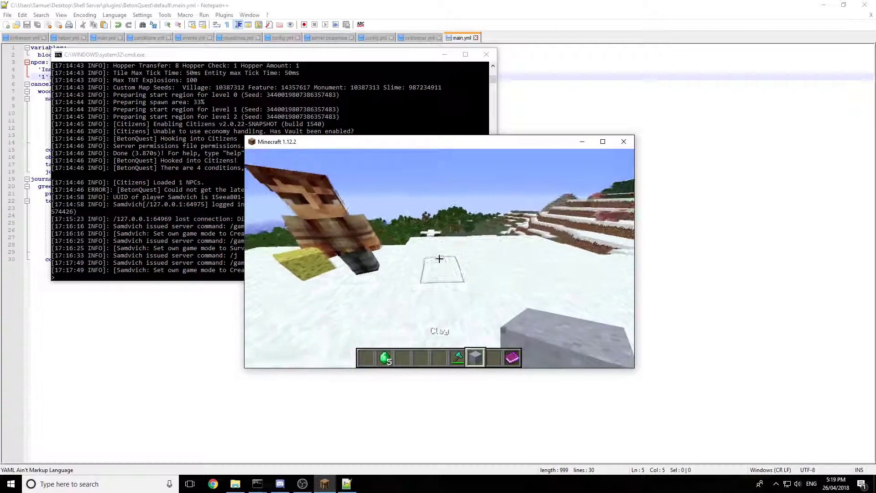
pyautogui.rightClick(439, 259)
pyautogui.scroll(-1, 440, 259)
# Step: Switch to Notepad++, reload server.properties and BetonQuest's config.yml, and highlight the citizens hook value 'true'
pyautogui.press('t')
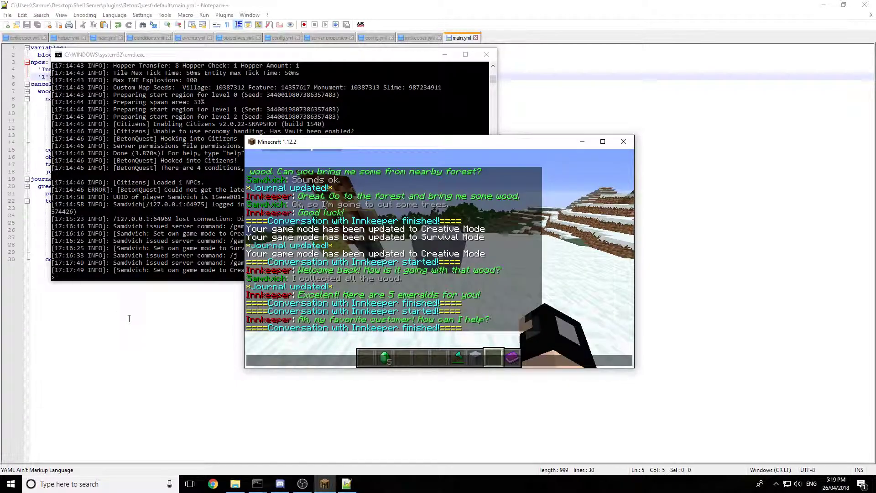
pyautogui.click(372, 38)
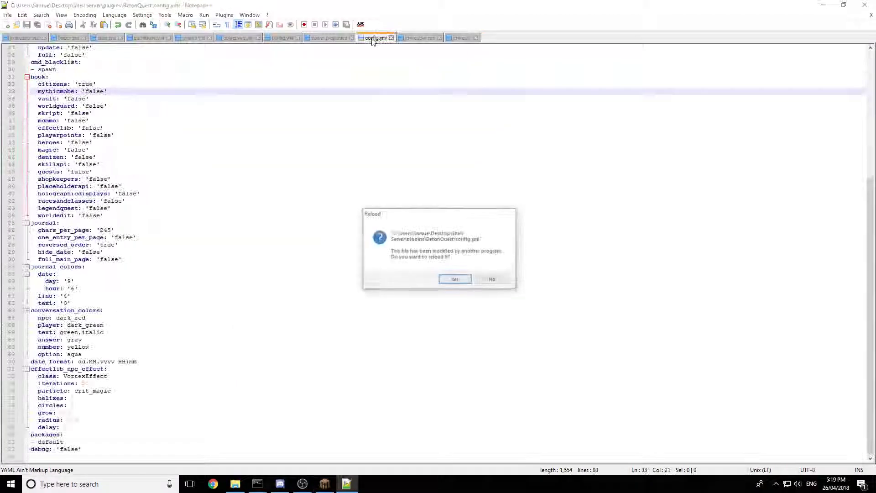
pyautogui.click(456, 279)
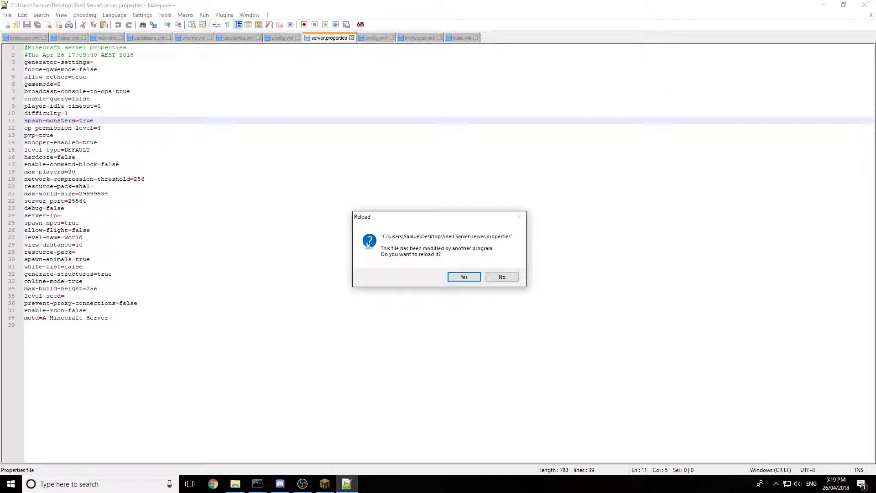
pyautogui.click(456, 276)
pyautogui.click(376, 38)
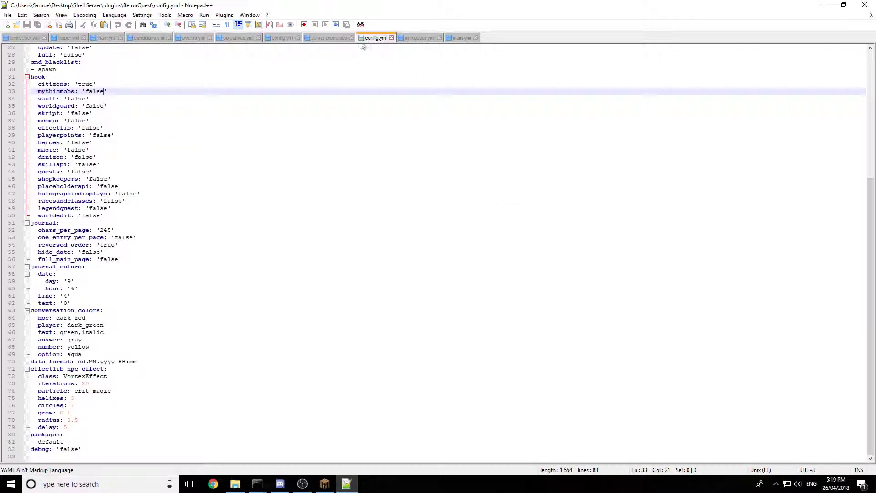
pyautogui.moveTo(95, 83); pyautogui.dragTo(89, 83)
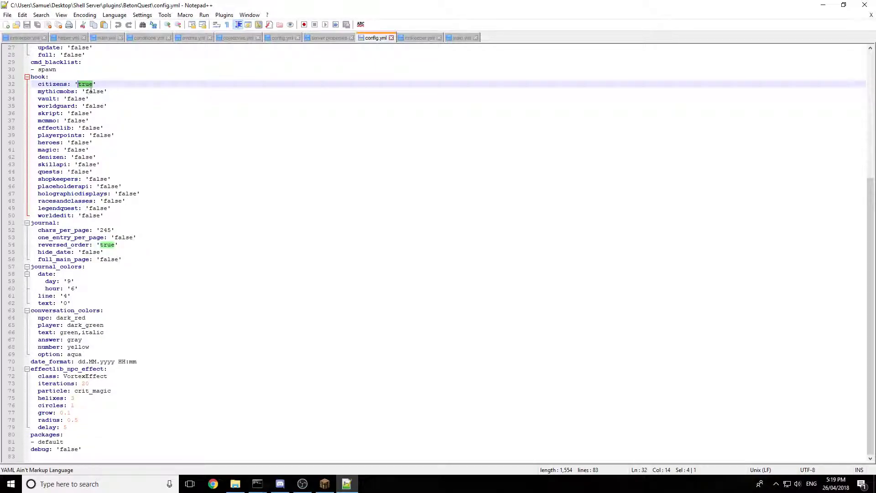
# Step: Return to Minecraft, search the creative inventory for "sig" and put a Sign in the fourth hotbar slot
pyautogui.click(325, 484)
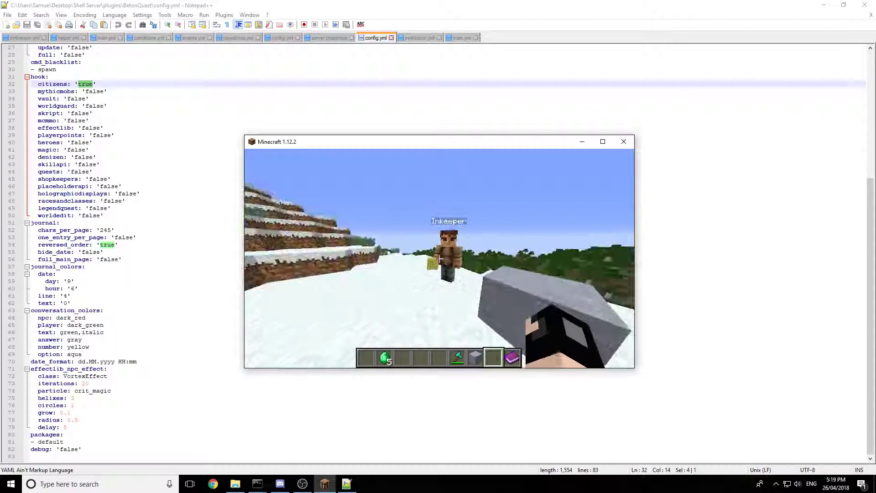
pyautogui.scroll(3, 439, 258)
pyautogui.press('e')
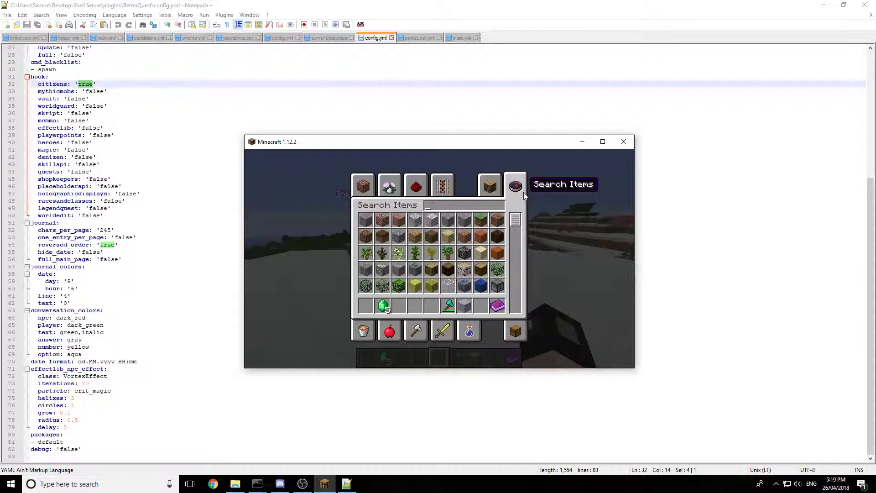
pyautogui.write('sig')
pyautogui.click(366, 220)
pyautogui.click(415, 306)
pyautogui.press('e')
# Step: Place the sign on the clay block beside the Innkeeper, writing [NPC] and the Innkeeper's name on it
pyautogui.press('4')
pyautogui.rightClick(439, 258)
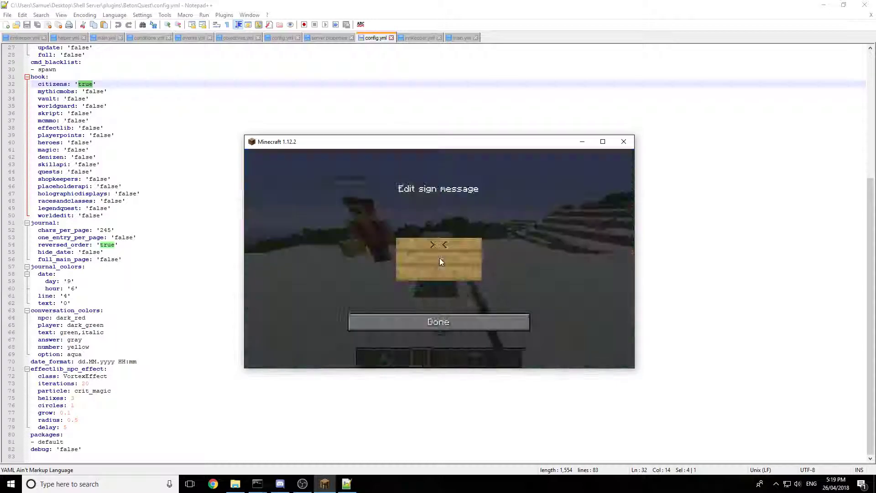
pyautogui.write('[NPC')
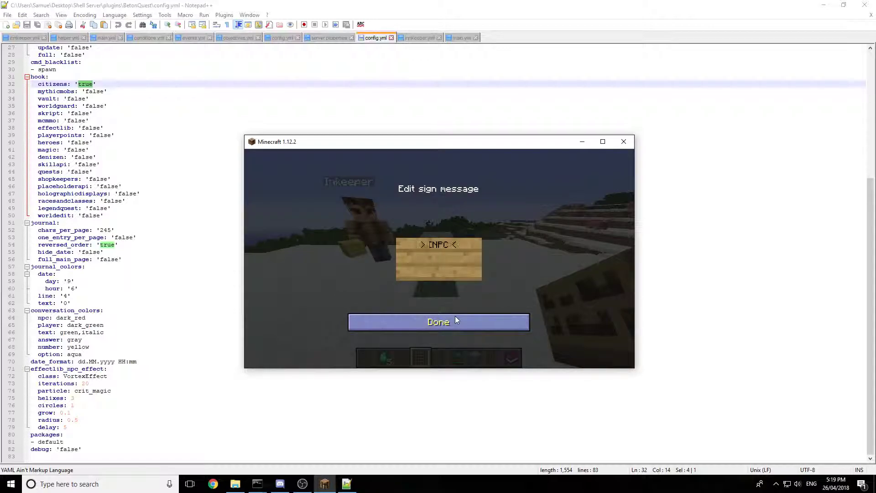
pyautogui.write(']')
pyautogui.press('BackSpace')
pyautogui.write('[nkeeper')
pyautogui.press('BackSpace')
pyautogui.press('BackSpace')
pyautogui.press('BackSpace')
pyautogui.press('BackSpace')
pyautogui.press('BackSpace')
pyautogui.press('BackSpace')
pyautogui.write('m')
pyautogui.press('BackSpace')
pyautogui.press('BackSpace')
pyautogui.write('nkeeper')
pyautogui.click(456, 321)
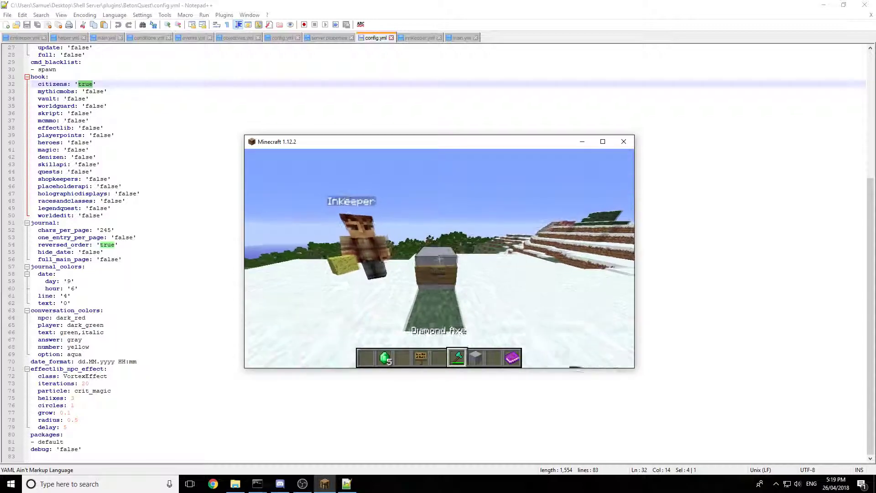
# Step: Add a Head from the creative inventory to the fifth hotbar slot and place it on top of the clay block
pyautogui.press('e')
pyautogui.click(398, 237)
pyautogui.click(431, 305)
pyautogui.press('Escape')
pyautogui.rightClick(439, 259)
pyautogui.press('s')
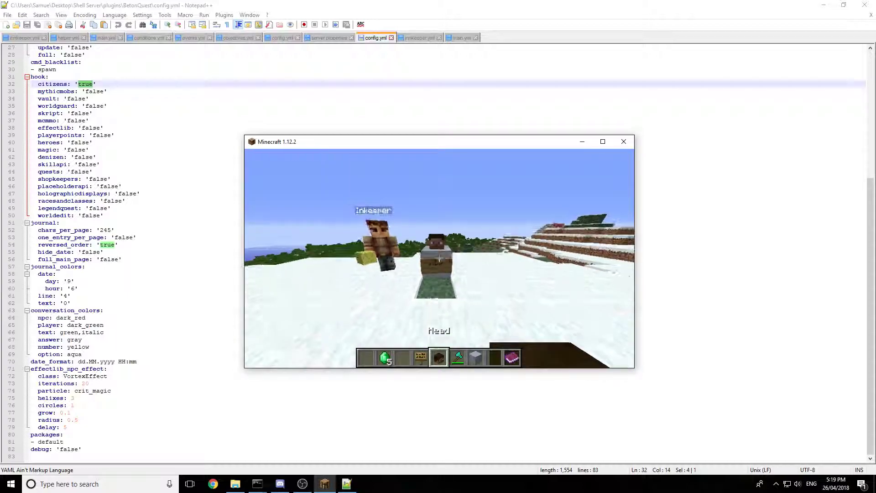
# Step: Clear the Head from the hotbar and break the clay, sign and head stand-in beside the Innkeeper
pyautogui.press('e')
pyautogui.press('Escape')
pyautogui.press('w')
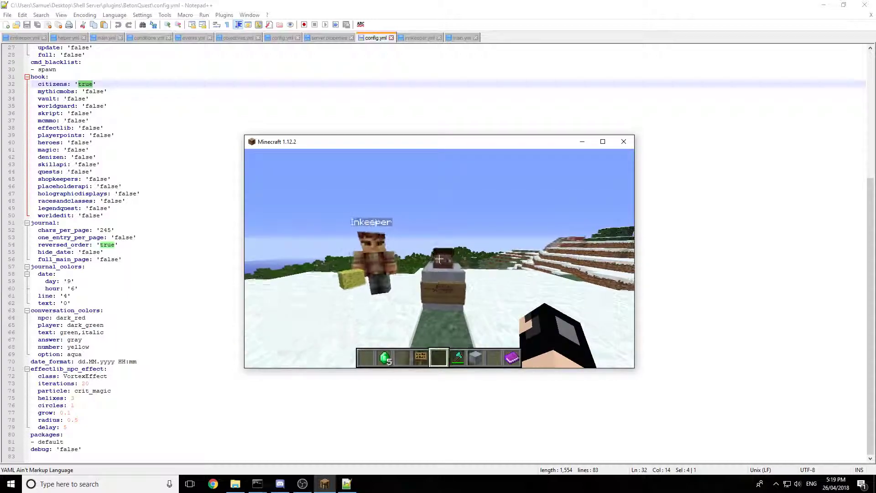
pyautogui.click(439, 259)
pyautogui.press('Escape')
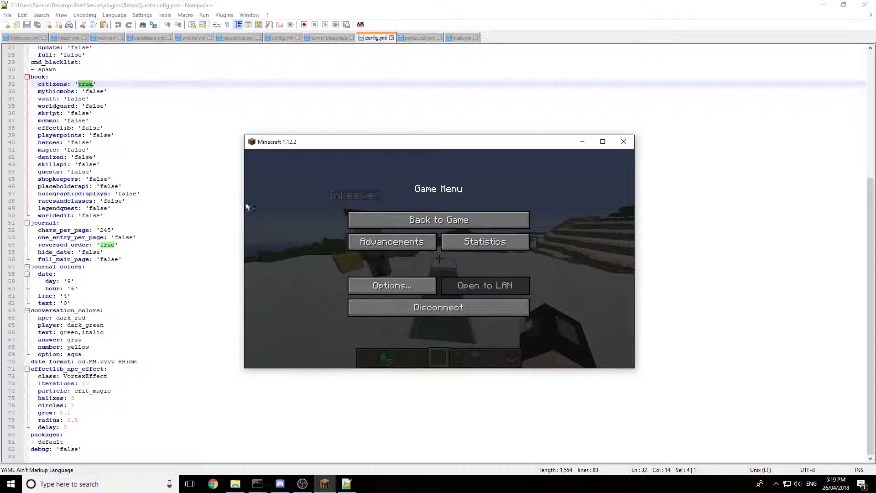
pyautogui.press('Escape')
pyautogui.press('s')
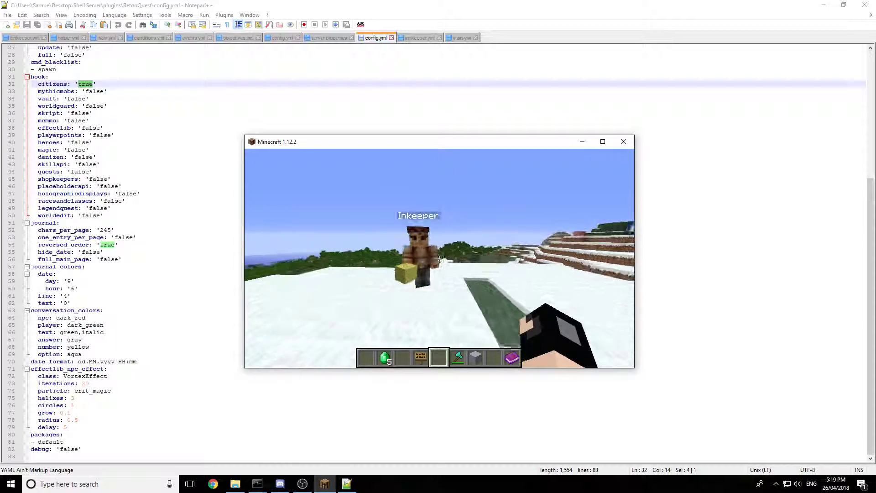
# Step: Start a conversation with the Citizens Innkeeper to check its greeting and walk backwards out of it
pyautogui.rightClick(439, 258)
pyautogui.press('Escape')
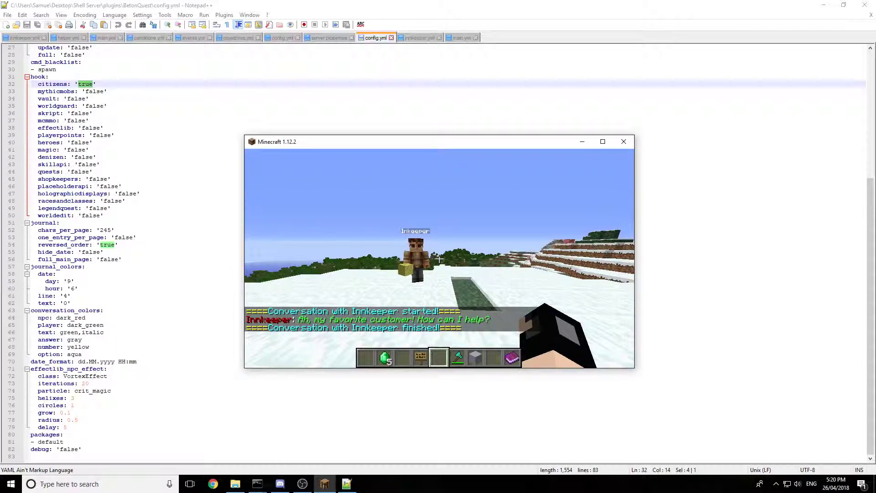
pyautogui.press('2')
pyautogui.press('s')
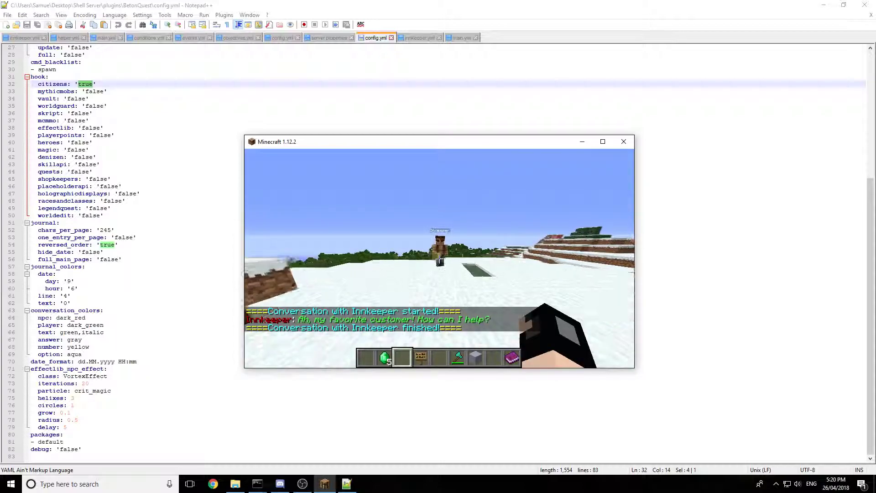
pyautogui.press('w')
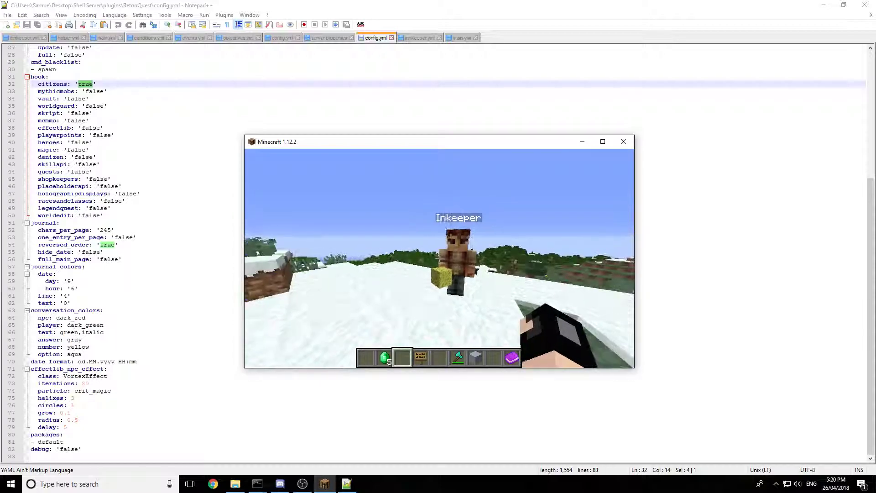
pyautogui.press('4')
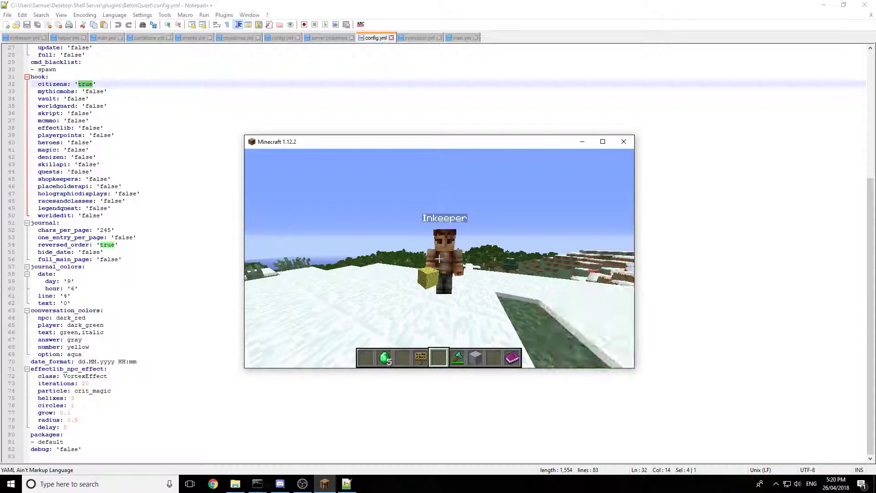
pyautogui.press('Escape')
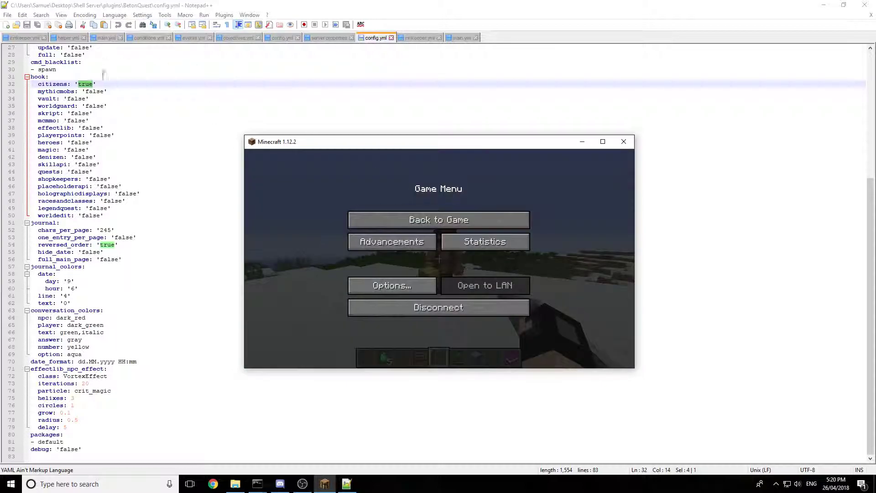
pyautogui.click(361, 221)
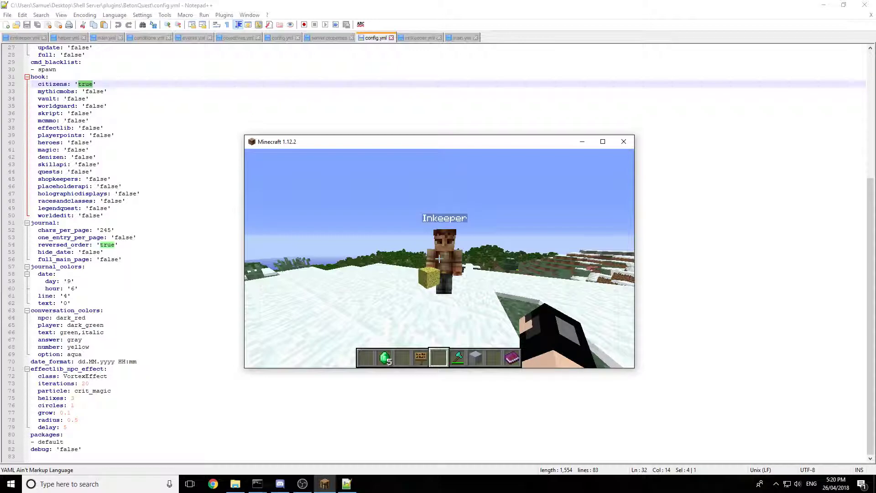